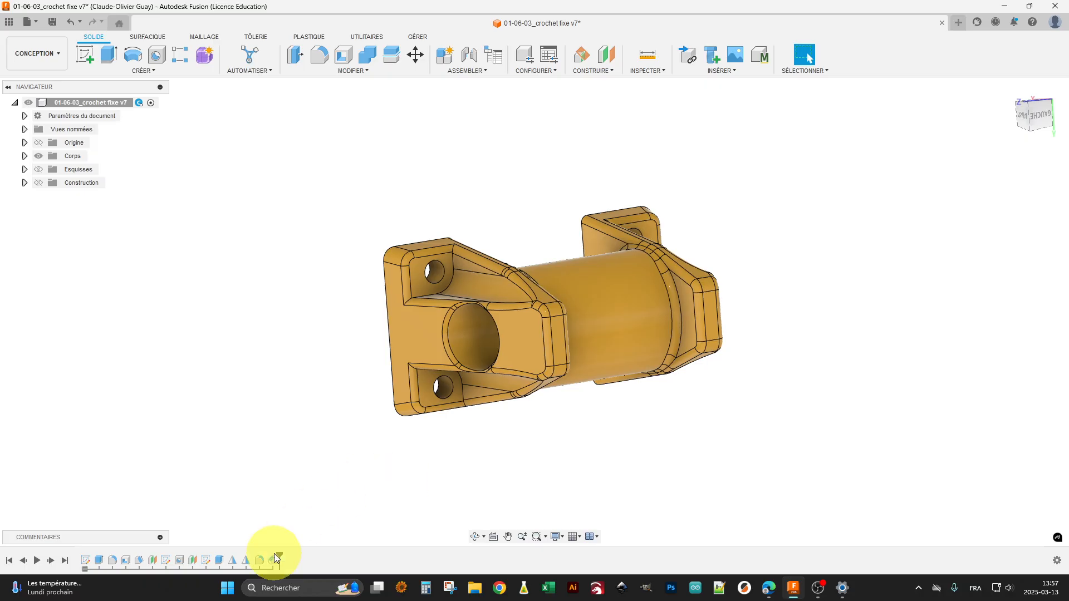
Step: Roll the design history back to just after the first sketch and display the sketches in the front view
left_click_drag(279, 555, 87, 561)
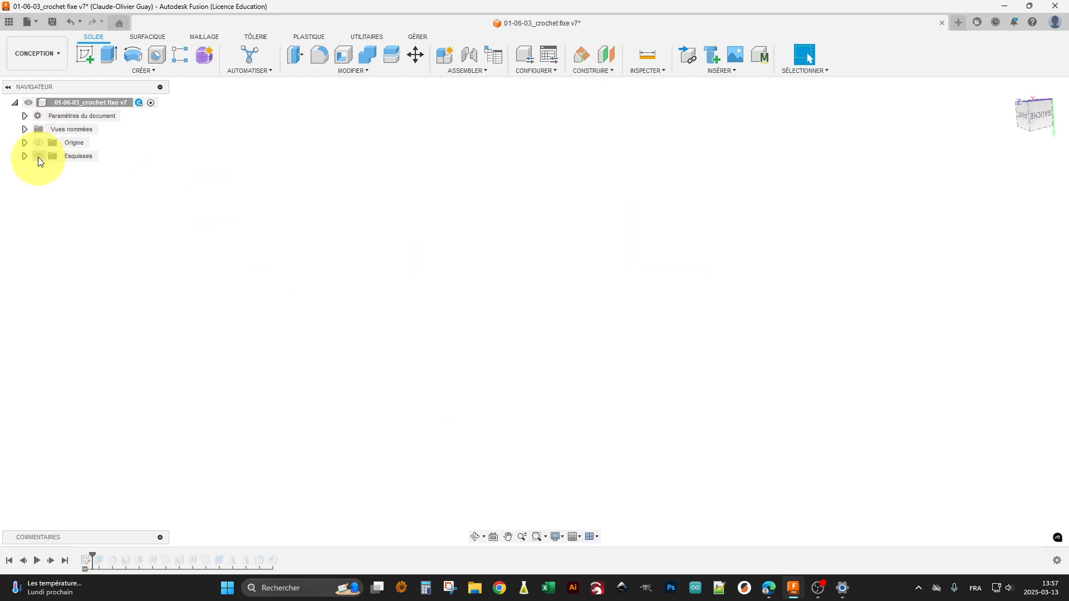
left_click(38, 157)
mouse_move(306, 295)
middle_mouse_down("shift")
mouse_move(353, 351)
mouse_move(377, 345)
middle_mouse_up("shift")
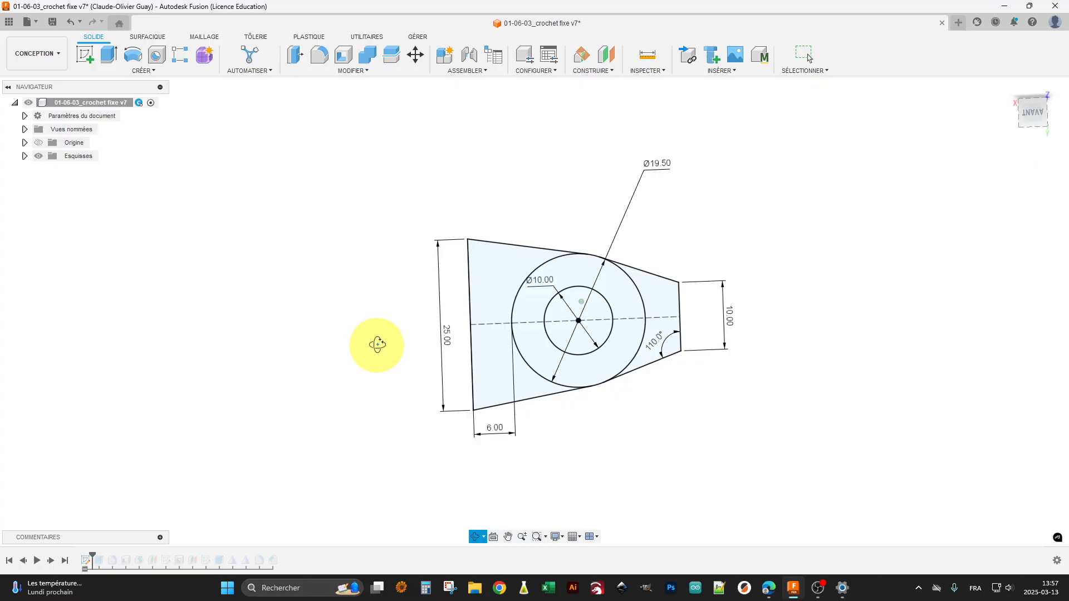
key("Escape")
left_click(1023, 125)
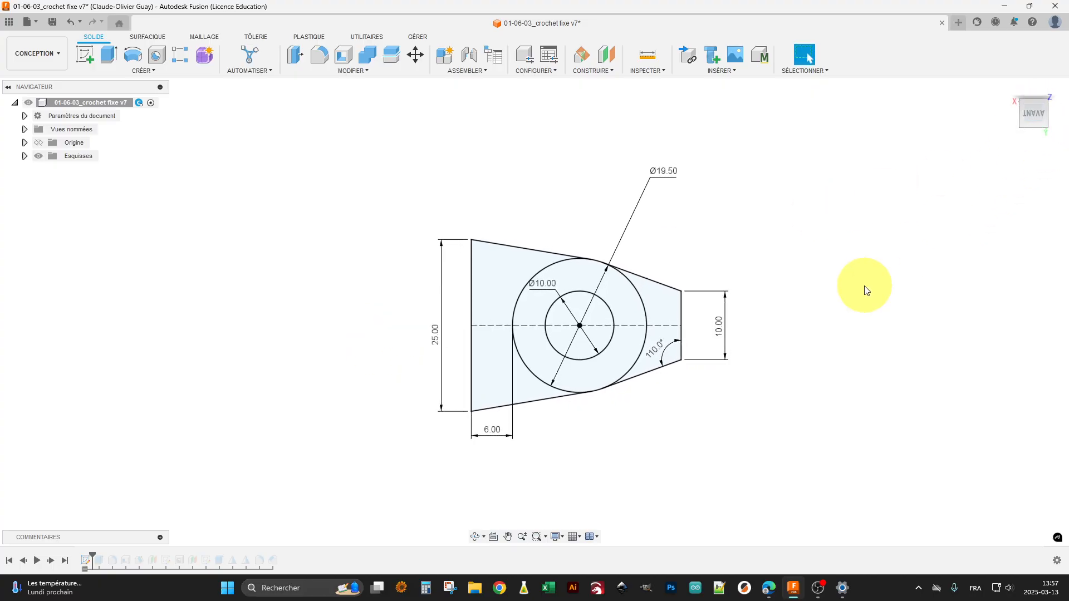
Step: Open the first sketch for editing, examine its dimensions and constraints, and finish it without changes
right_click(87, 559)
left_click(158, 439)
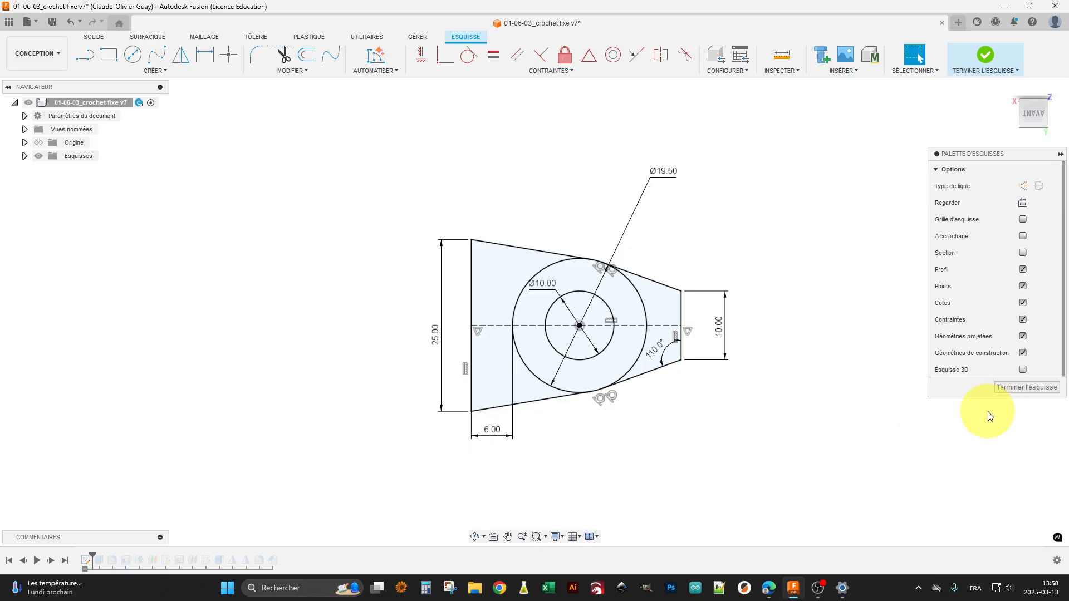
left_click(1013, 389)
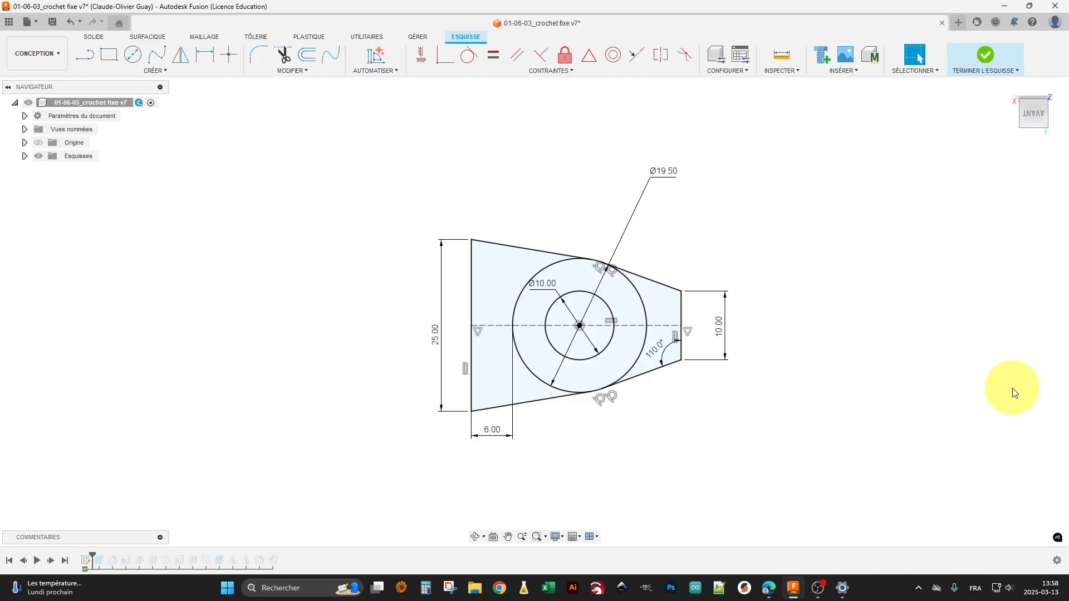
Step: Advance the design history past the extrusion and hide the sketches to show the solid body
left_click(52, 562)
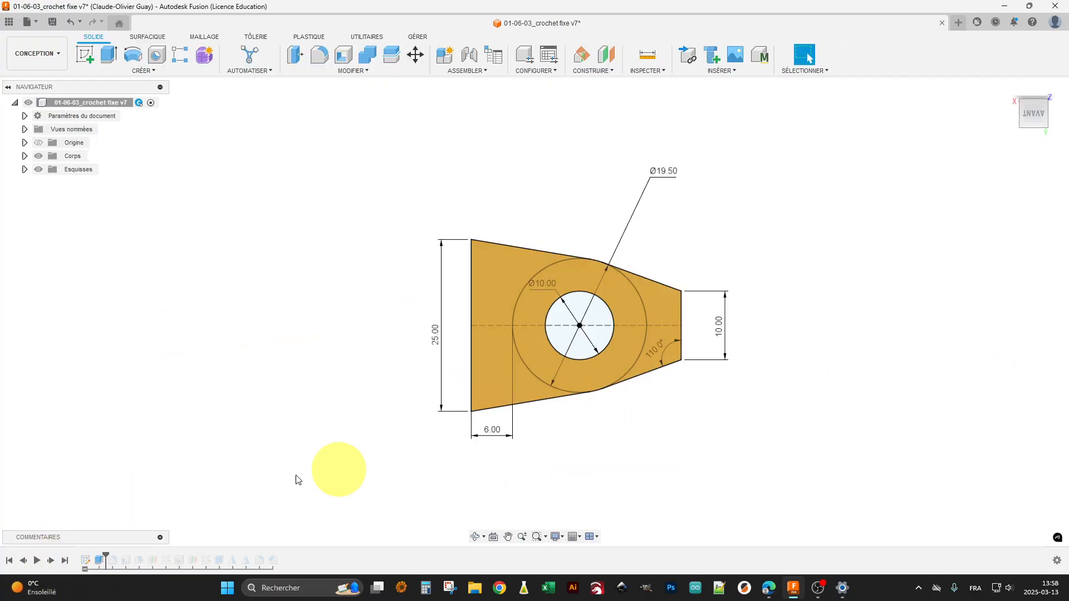
left_click(39, 169)
middle_click_drag(488, 342, 386, 389, "shift")
Step: Open the extrusion feature, review its contours, direction, distance and operation, and close it without changes
left_click(99, 561)
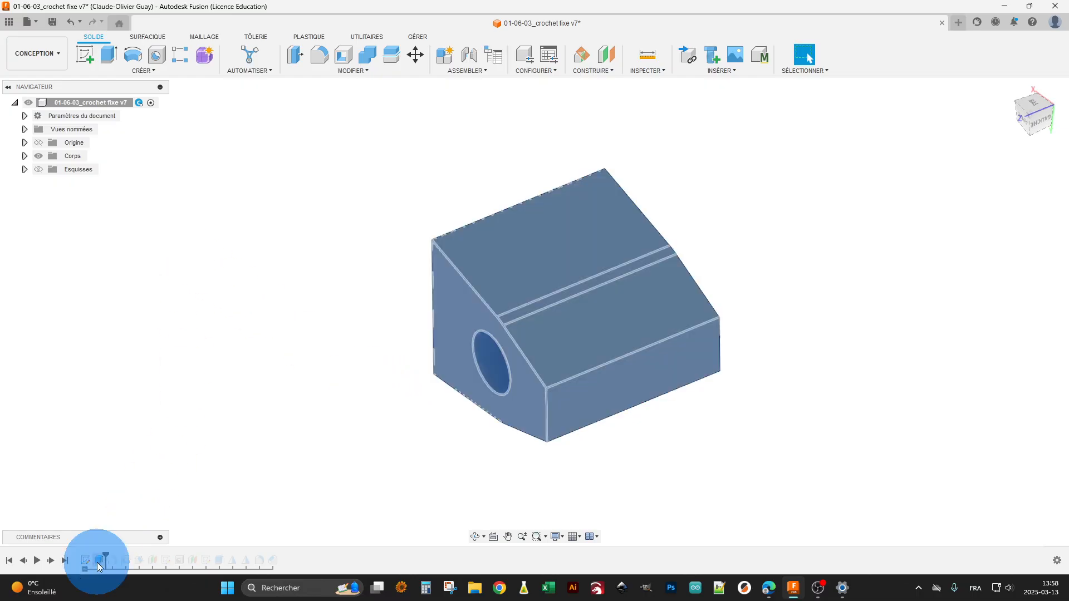
right_click(99, 562)
left_click(139, 442)
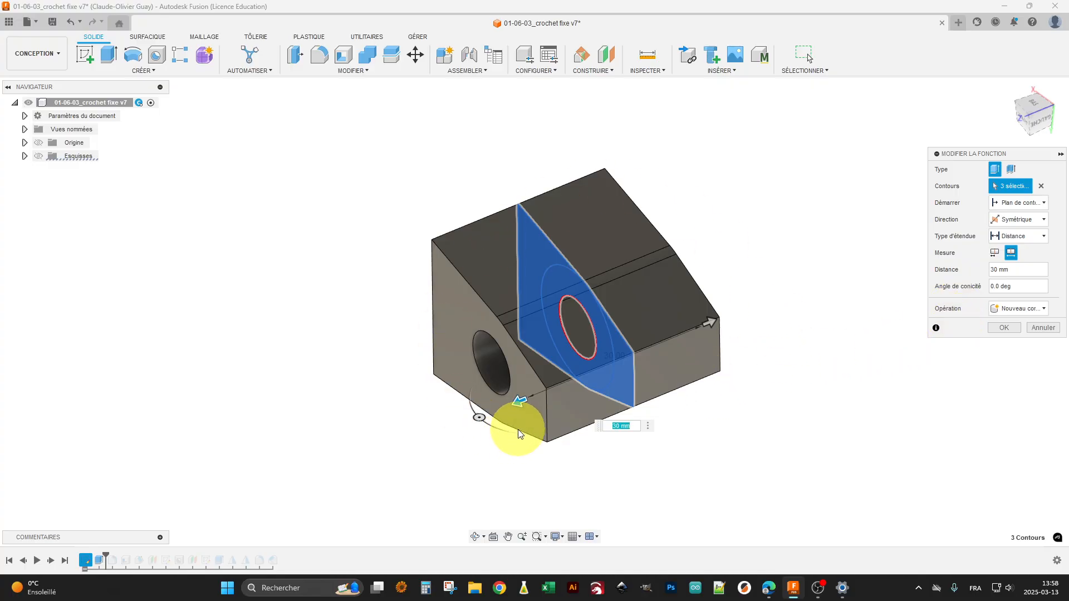
left_click(1004, 328)
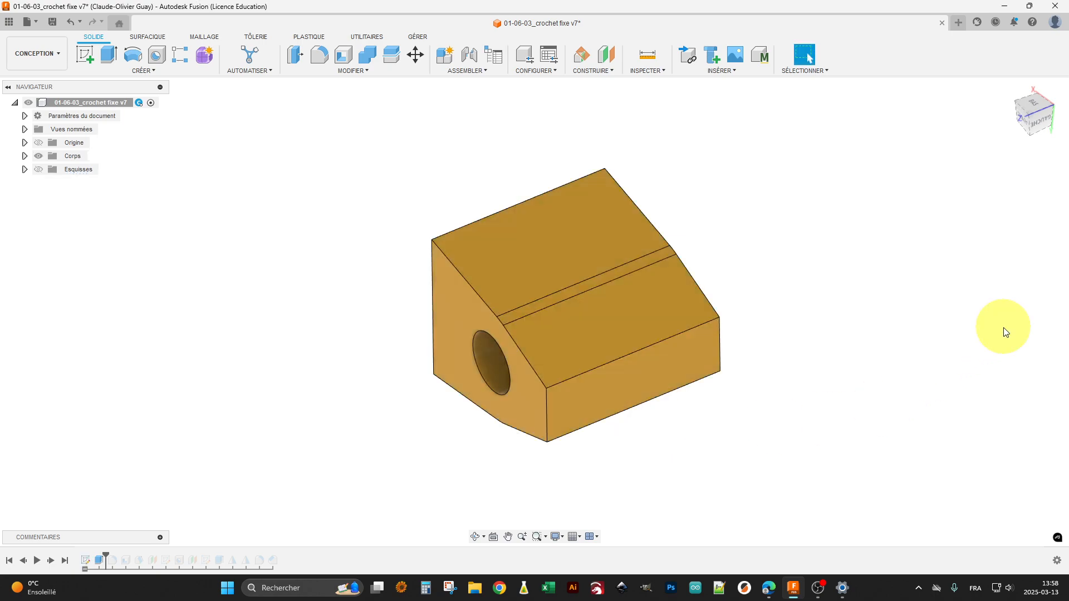
Step: Advance the design history past the fillet and examine the rounded edges on the narrow end of the block
left_click(52, 560)
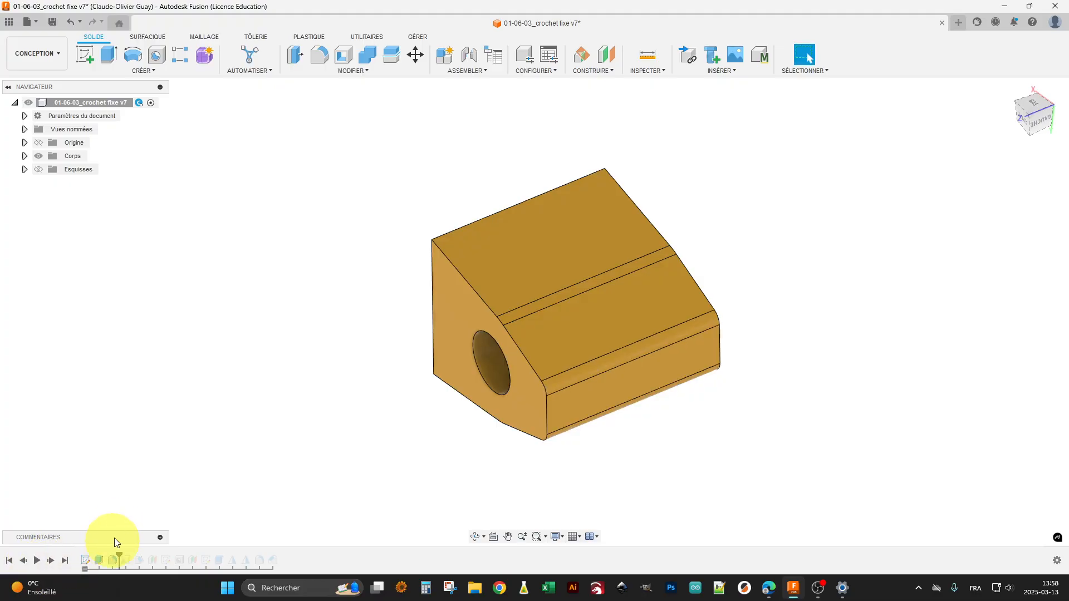
left_click(576, 349)
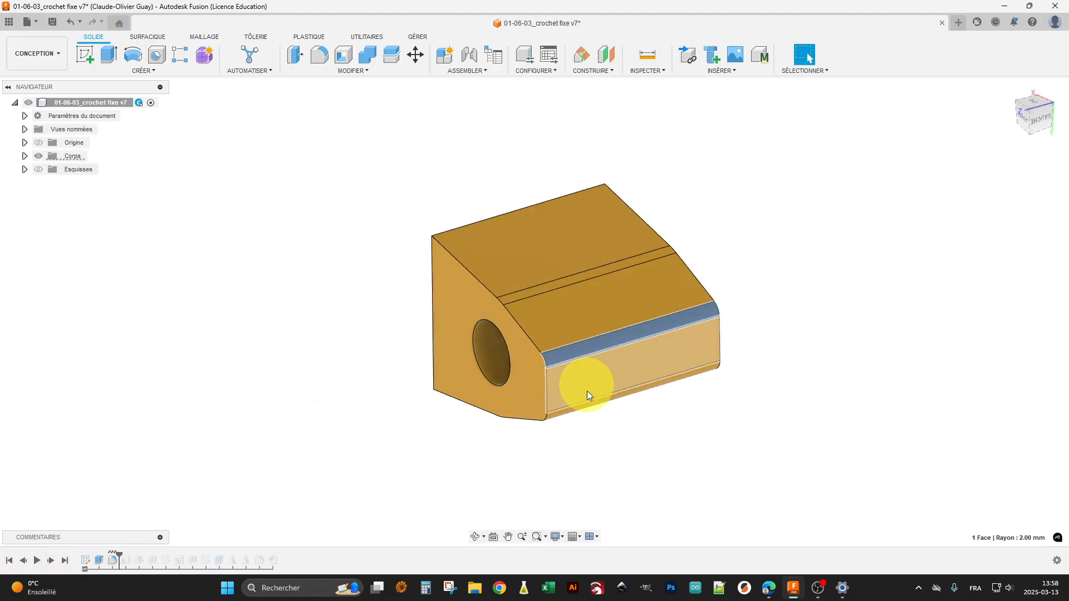
left_click(576, 409)
left_click(585, 442)
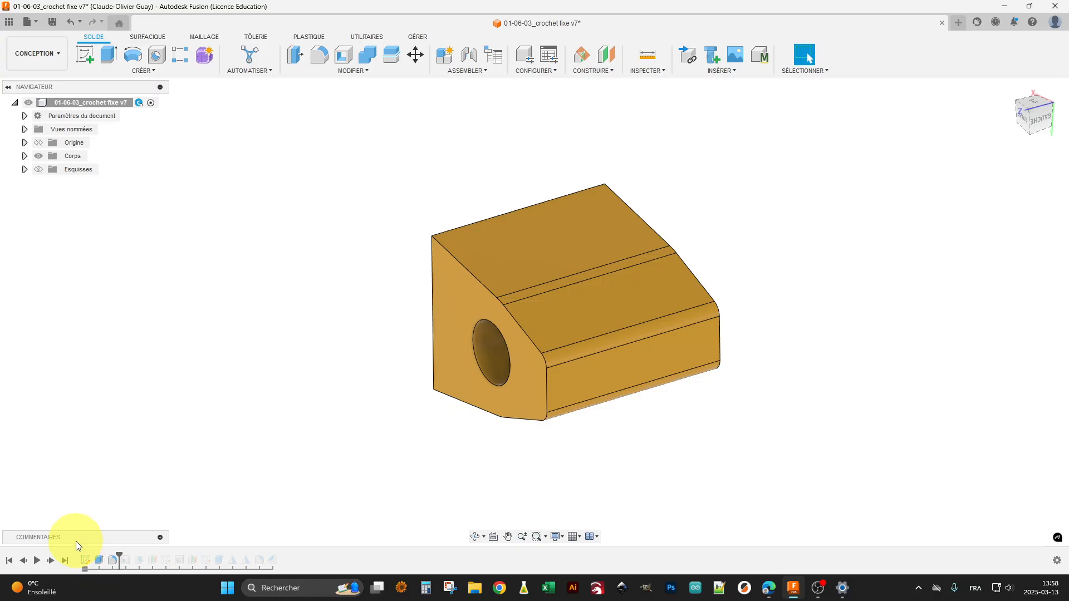
Step: Advance the design history past the shell and examine the faces it created from several angles
left_click(50, 562)
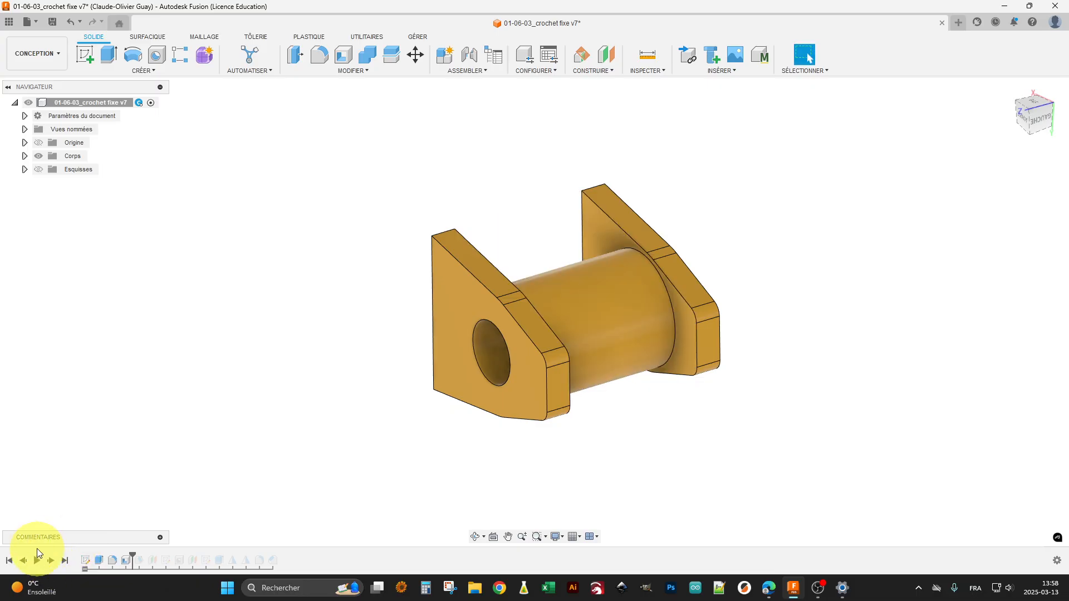
left_click(125, 561)
middle_click_drag(487, 487, 633, 427, "shift")
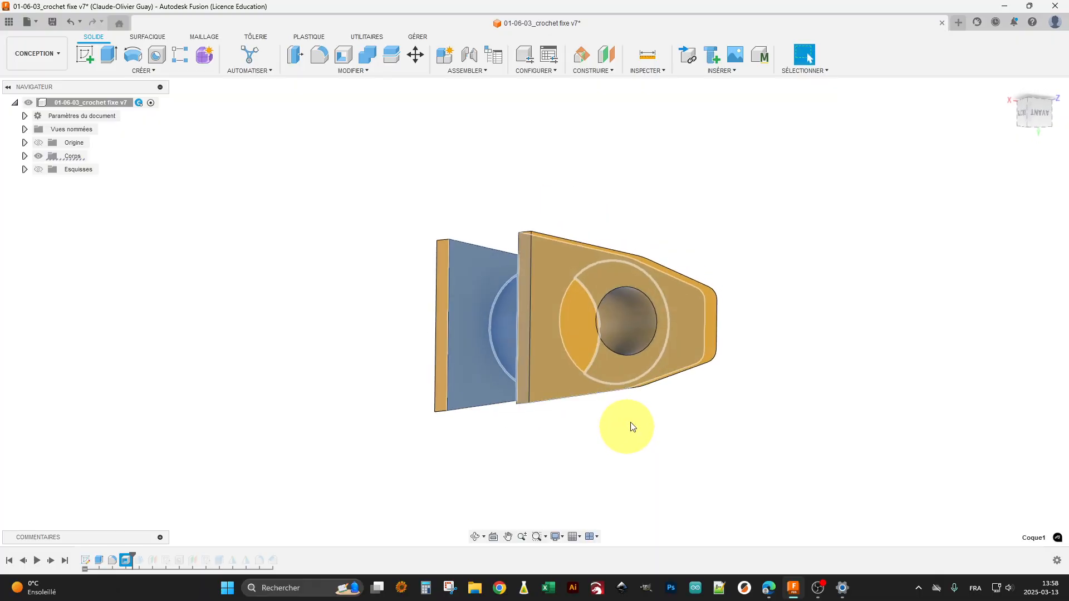
middle_click_drag(625, 316, 699, 393, "shift")
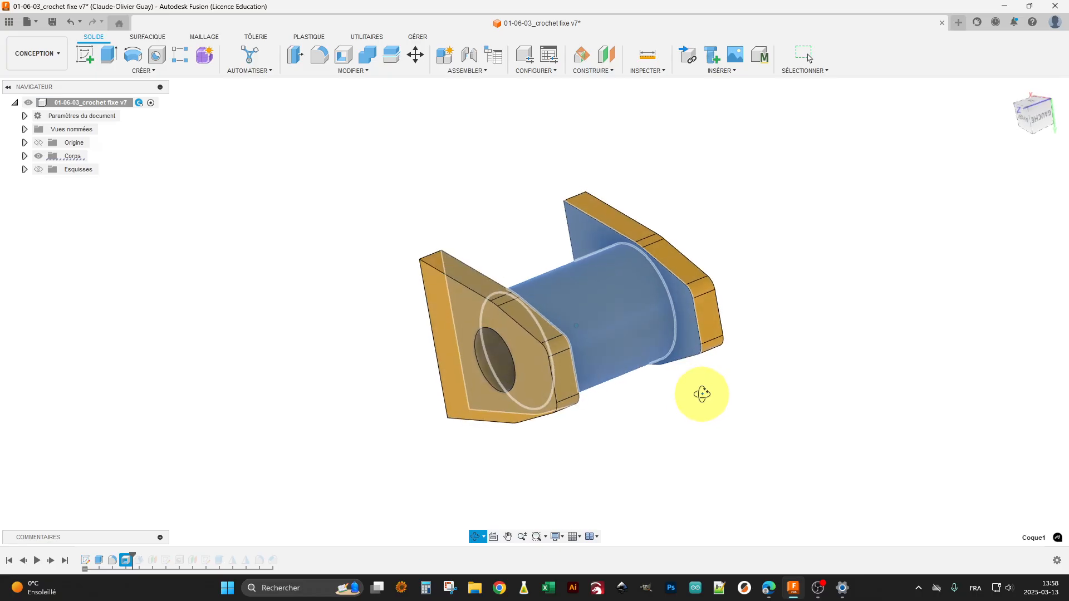
mouse_move(685, 429)
middle_mouse_down("shift")
mouse_move(683, 390)
mouse_move(681, 411)
middle_mouse_up("shift")
Step: Open the shell feature, review its selected faces, inside thickness and direction, and close it without changes
right_click(128, 564)
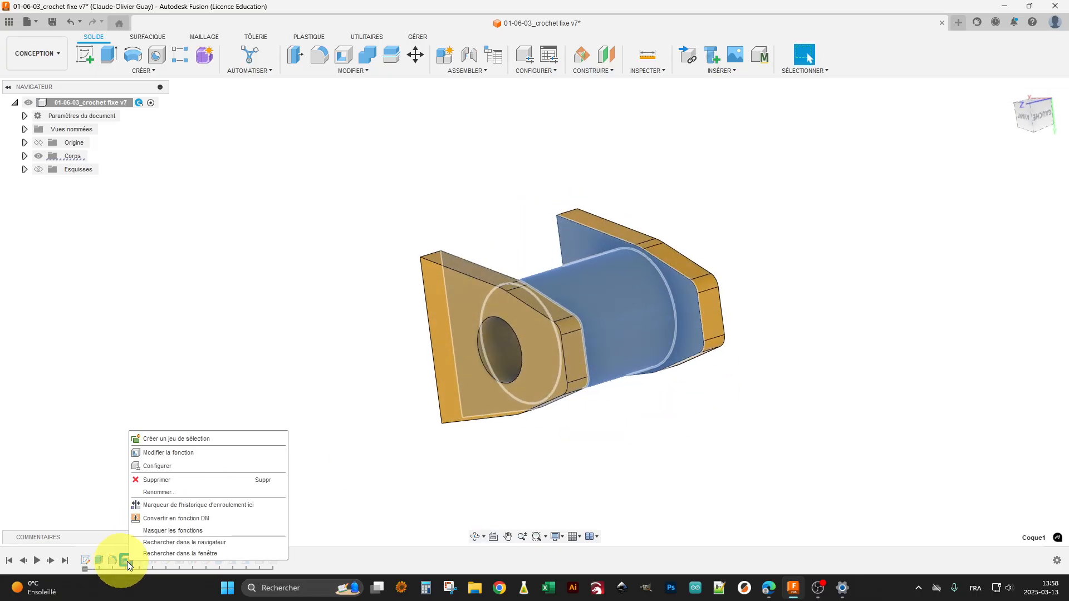
left_click(195, 452)
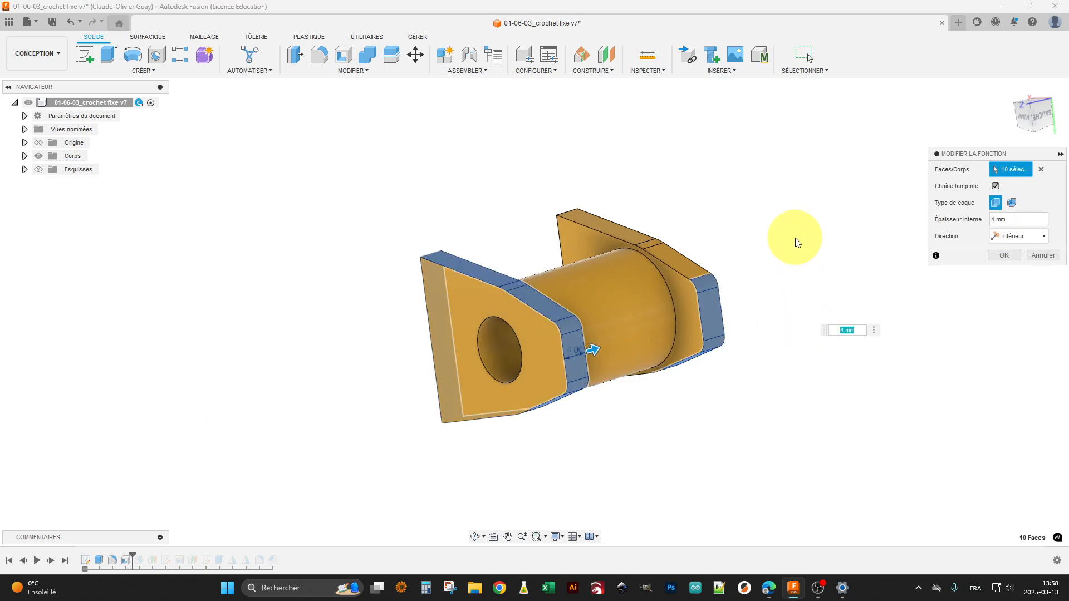
middle_click_drag(797, 239, 769, 255, "shift")
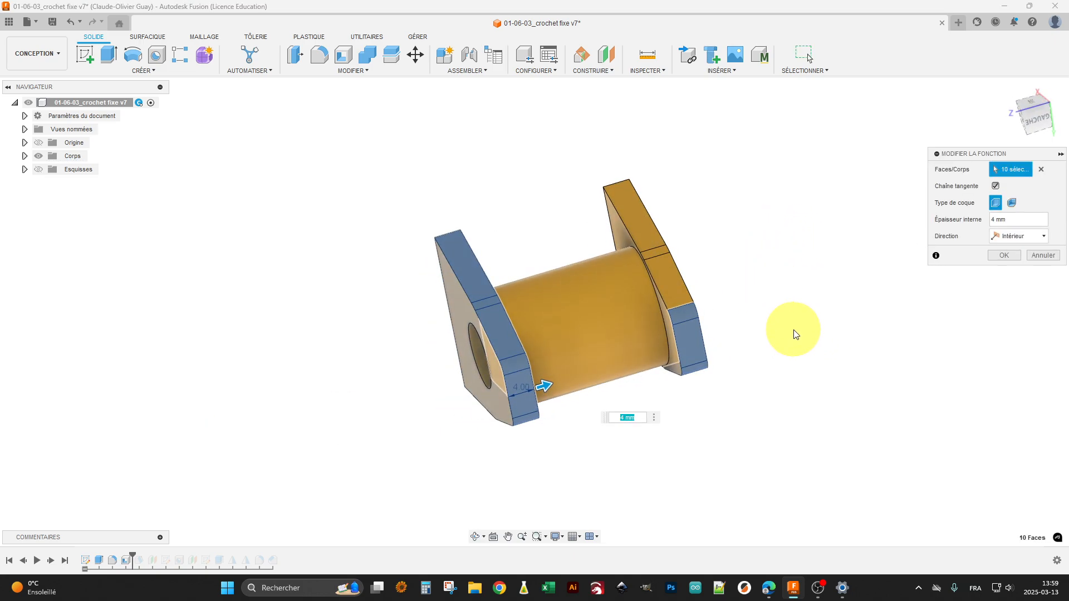
middle_click_drag(766, 325, 795, 315, "shift")
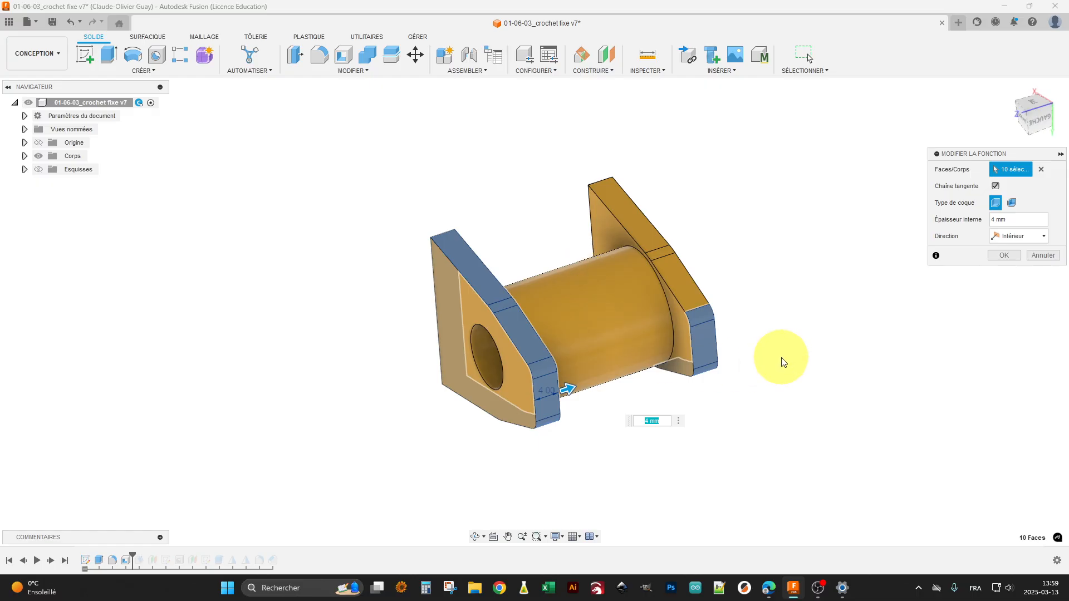
left_click(1007, 256)
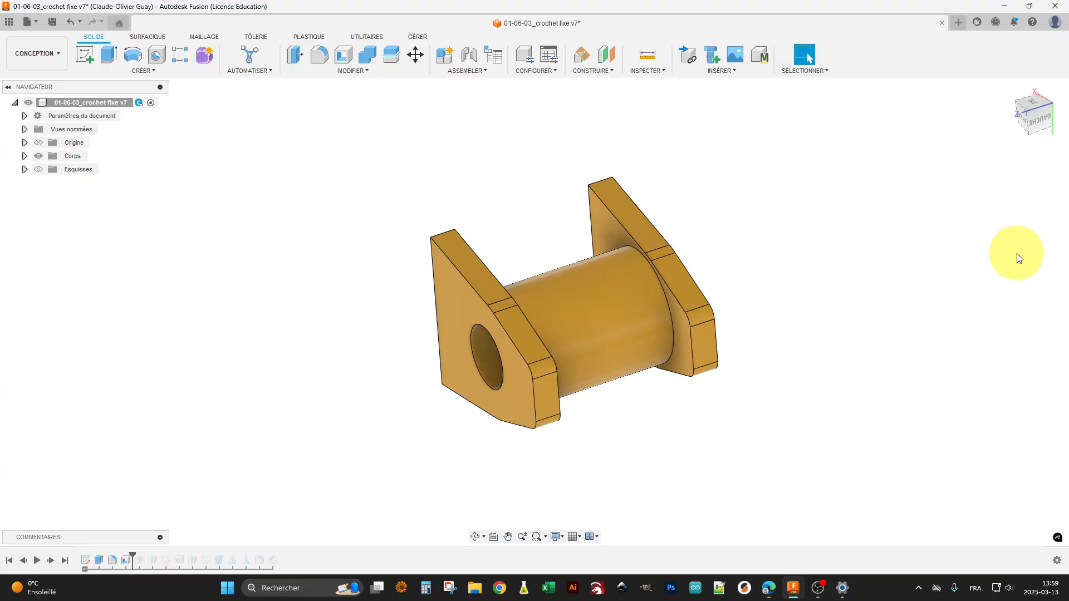
Step: Advance the design history past the draft, review the feature's pull direction, drafted faces and angle, and close it without changes
left_click(50, 561)
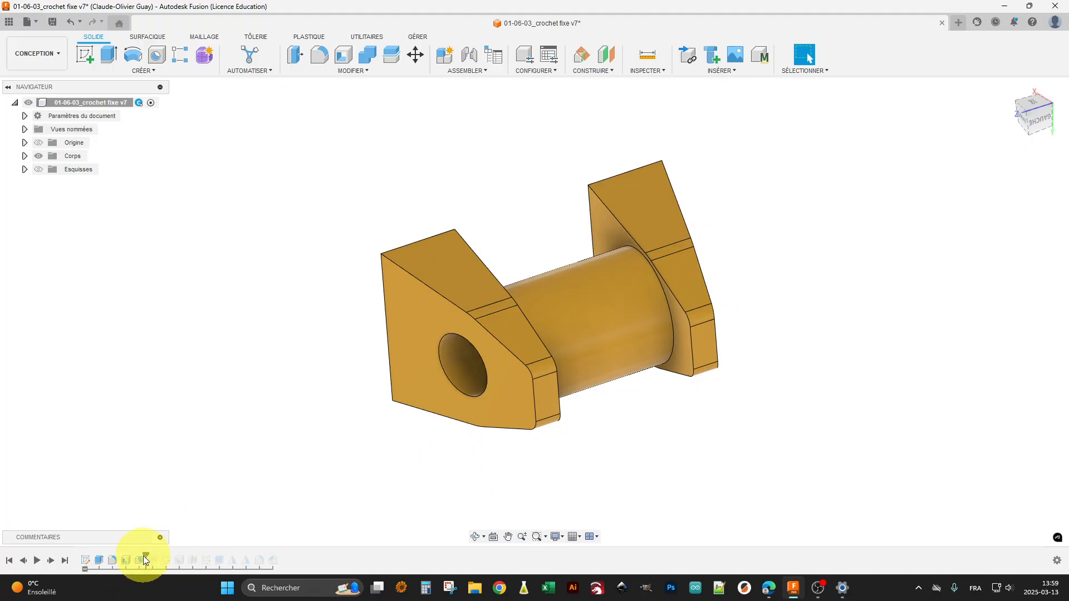
middle_click_drag(292, 465, 267, 474, "shift")
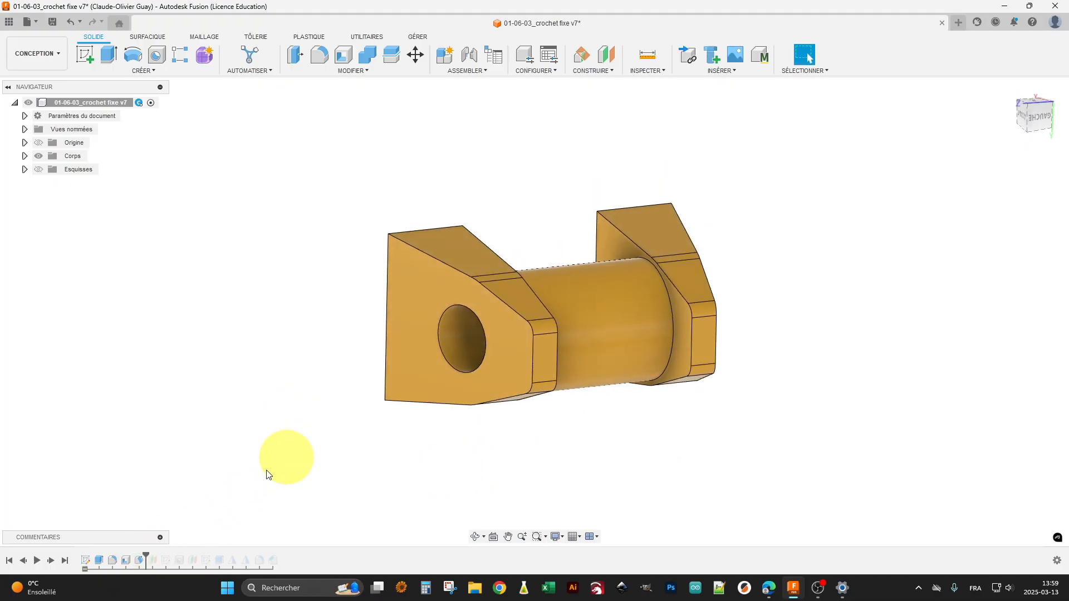
left_click(138, 560)
right_click(139, 561)
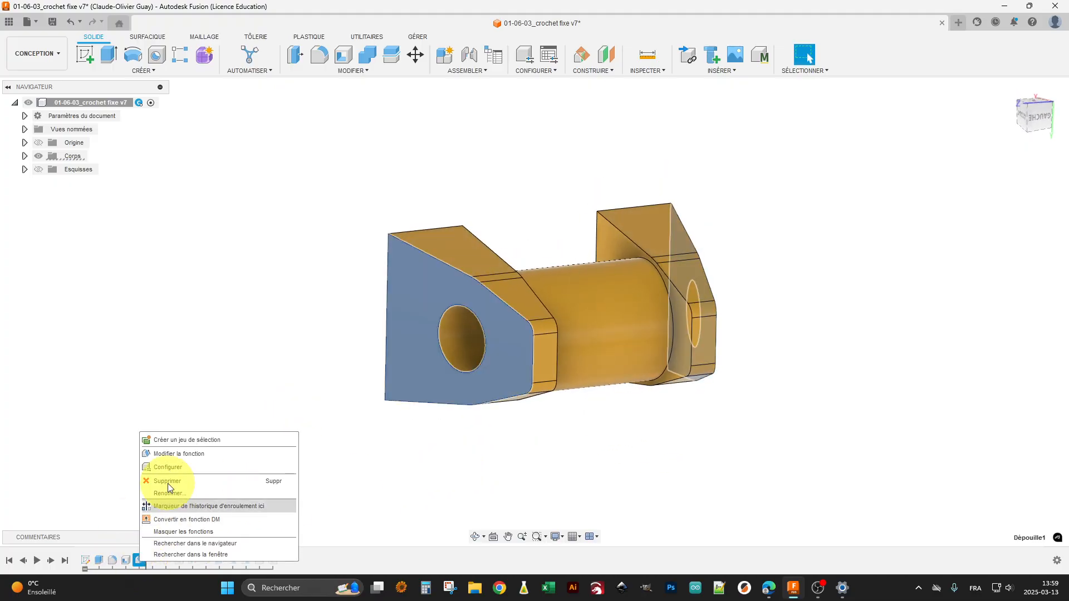
left_click(182, 454)
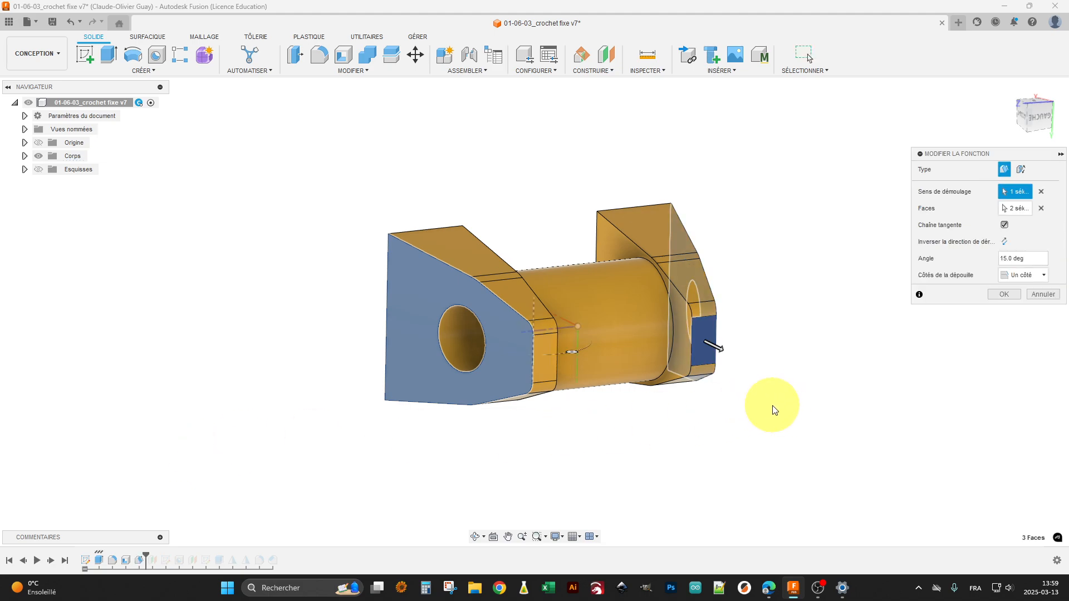
middle_click_drag(770, 406, 701, 426, "shift")
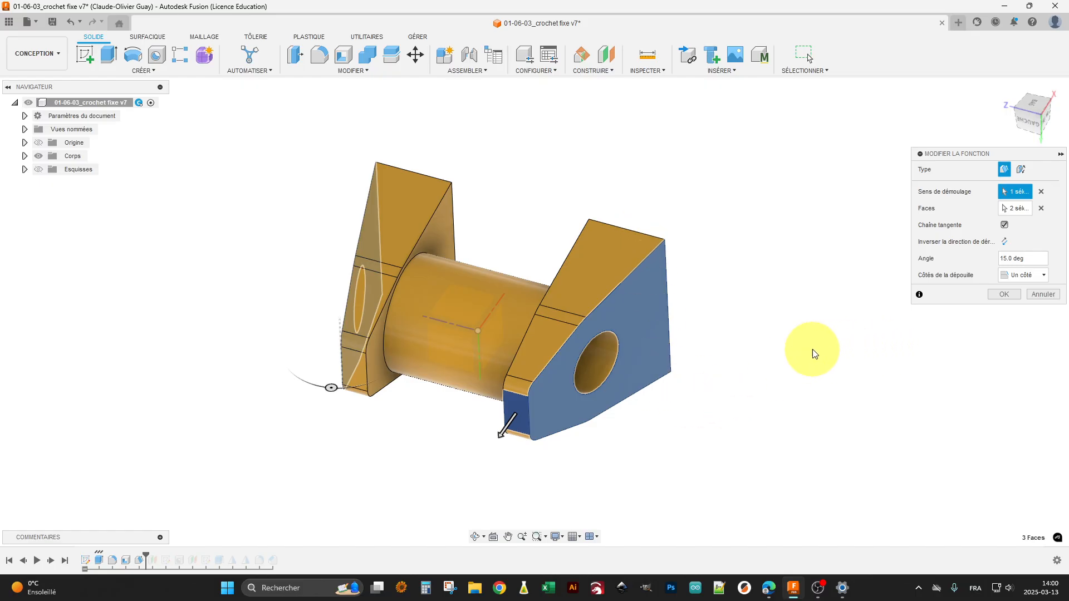
left_click(1007, 193)
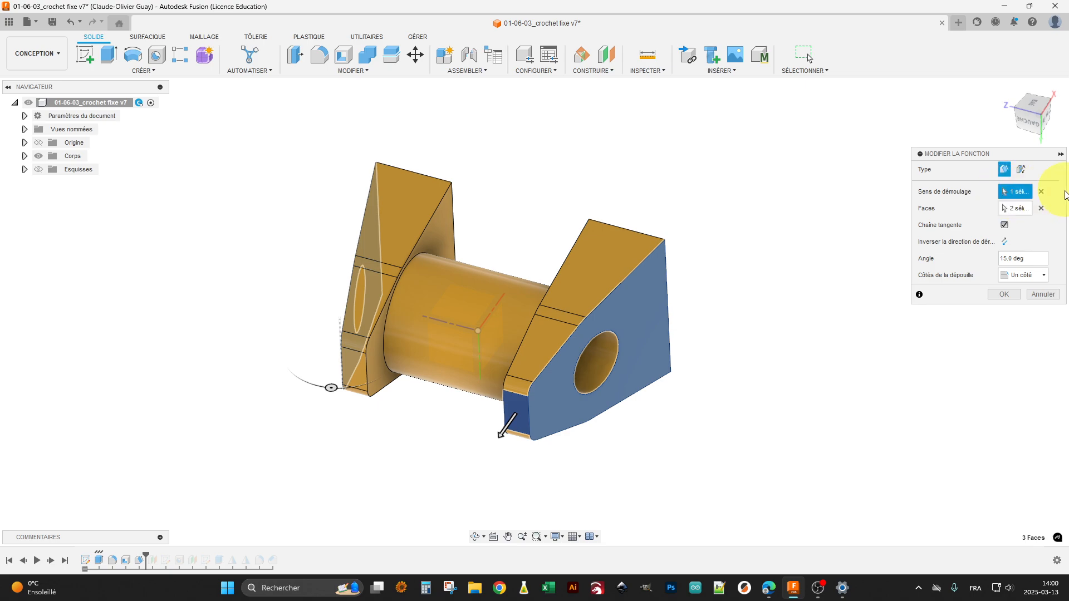
left_click(518, 412)
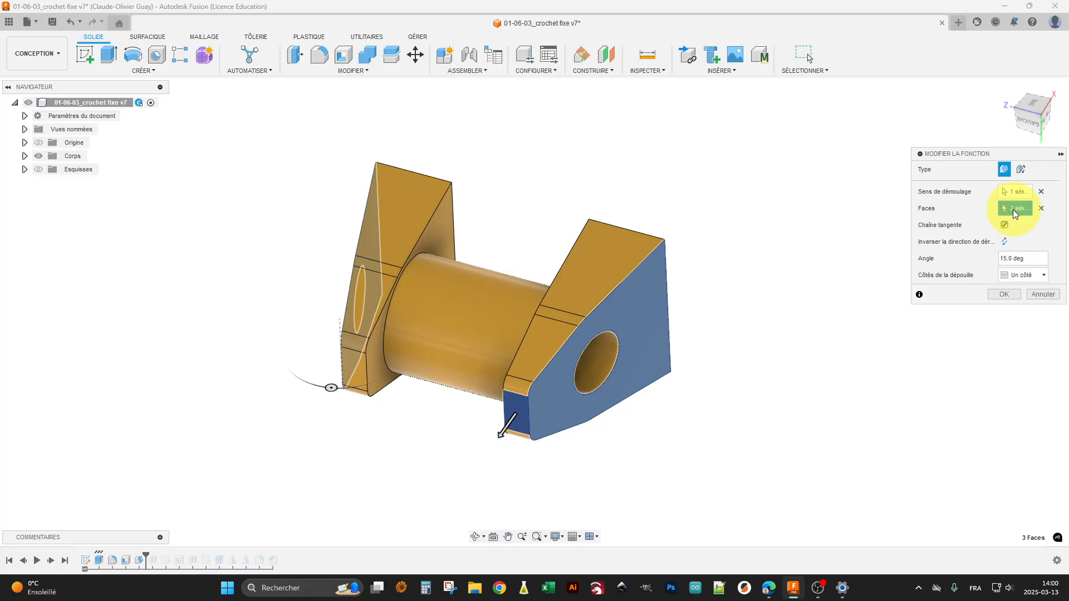
middle_click_drag(607, 452, 587, 429, "shift")
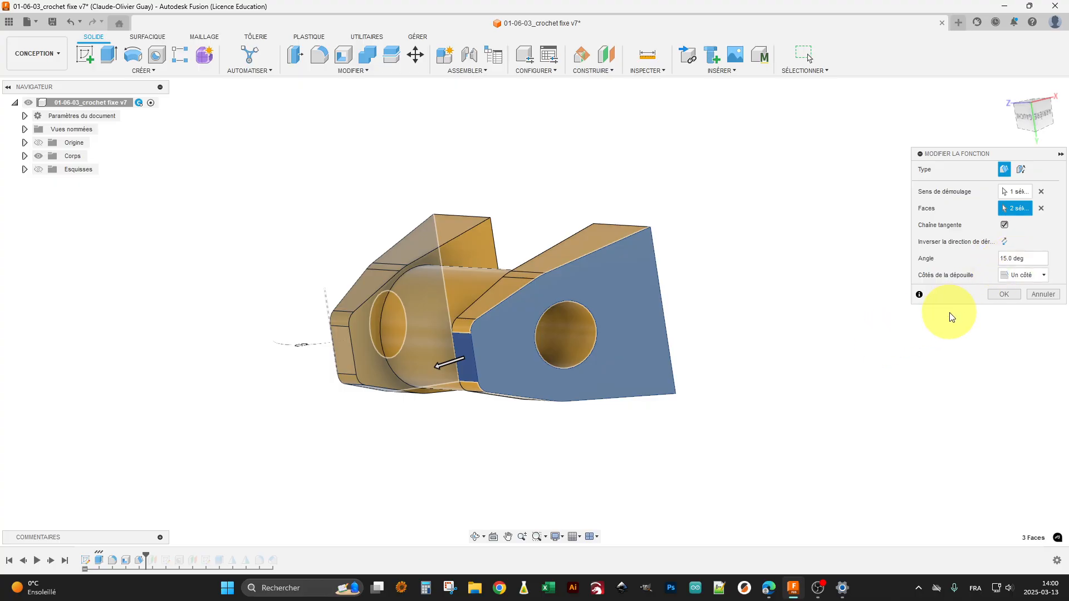
middle_click_drag(795, 350, 813, 371, "shift")
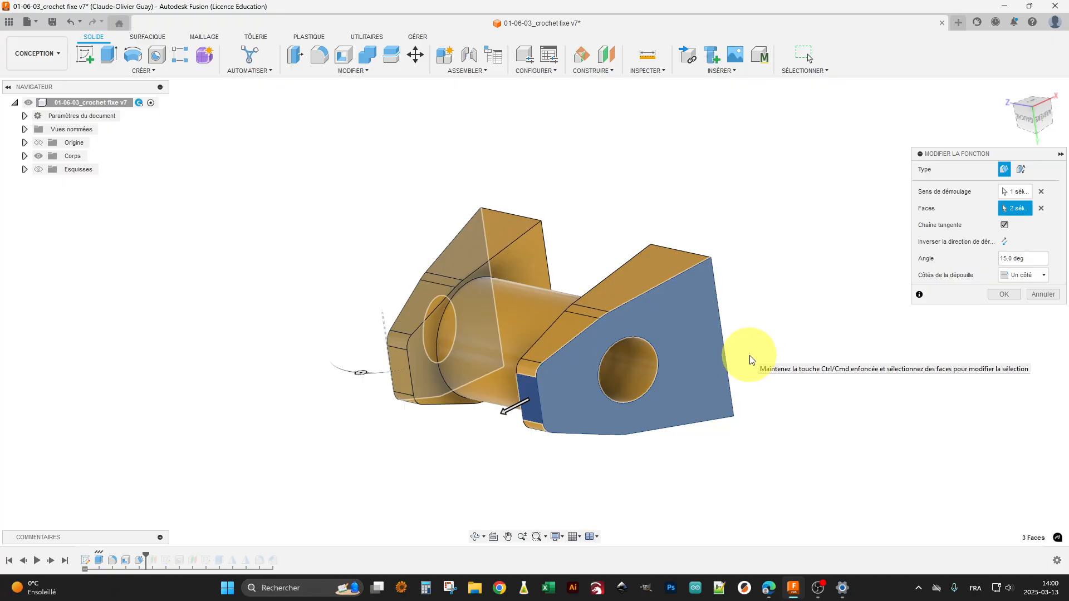
left_click(1002, 295)
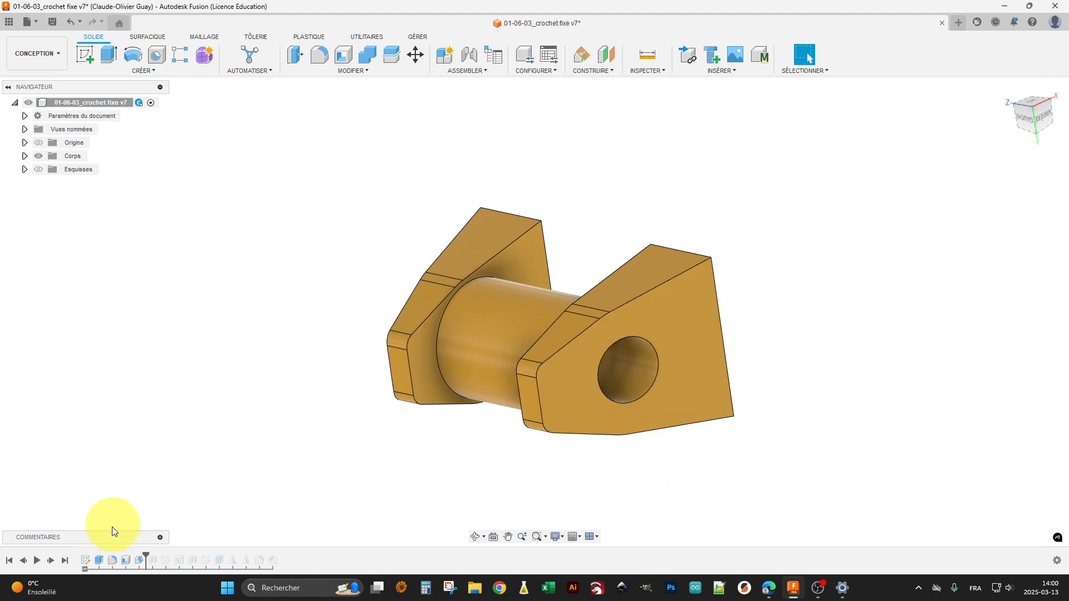
Step: Advance the design history past the first offset plane, review its reference face and distance, and close it without changes
left_click(51, 560)
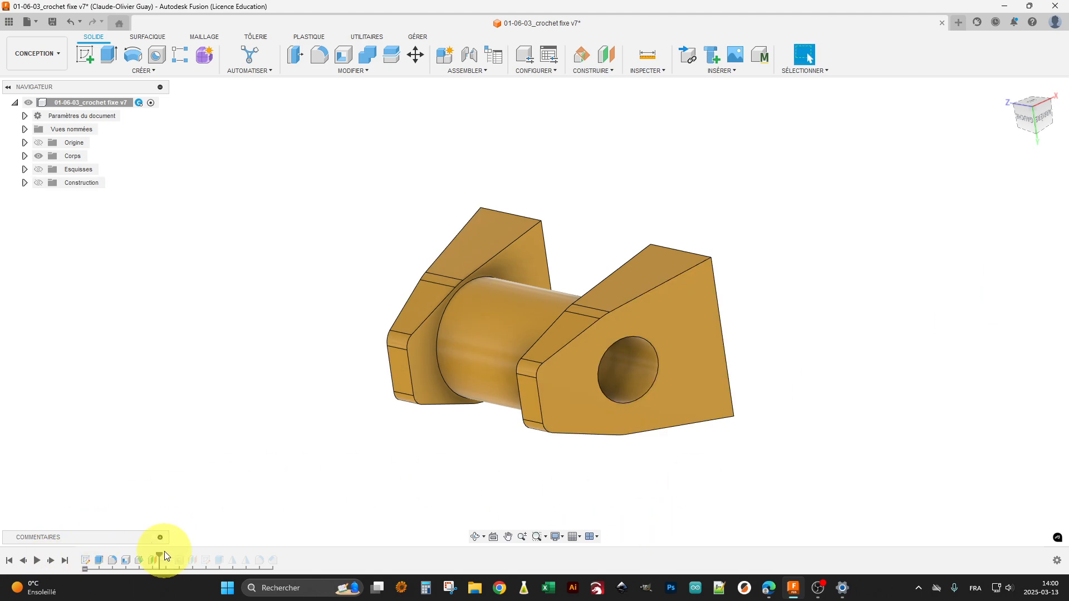
right_click(151, 561)
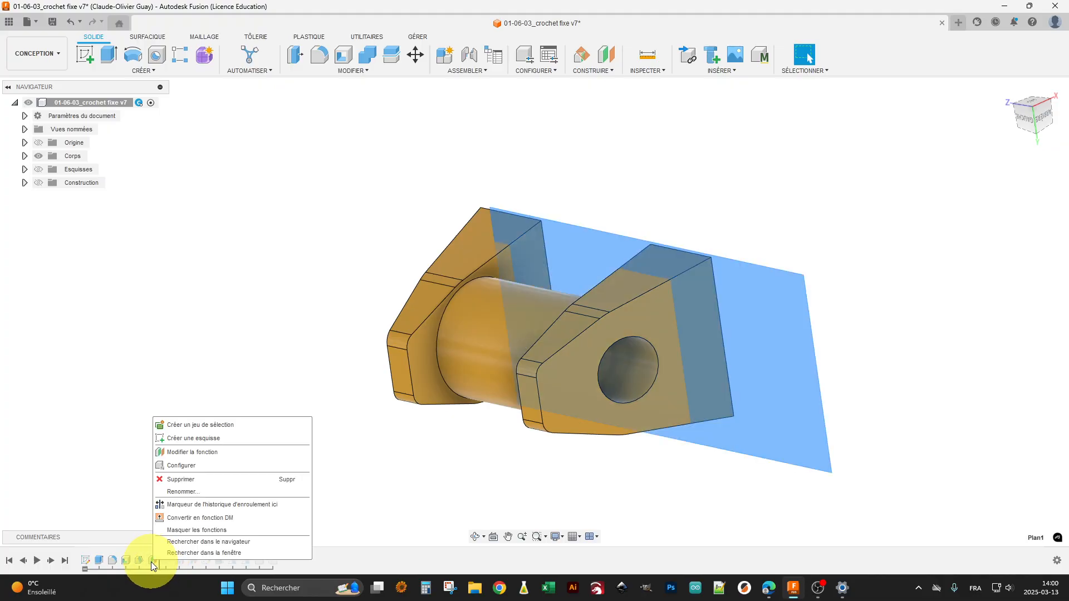
left_click(194, 457)
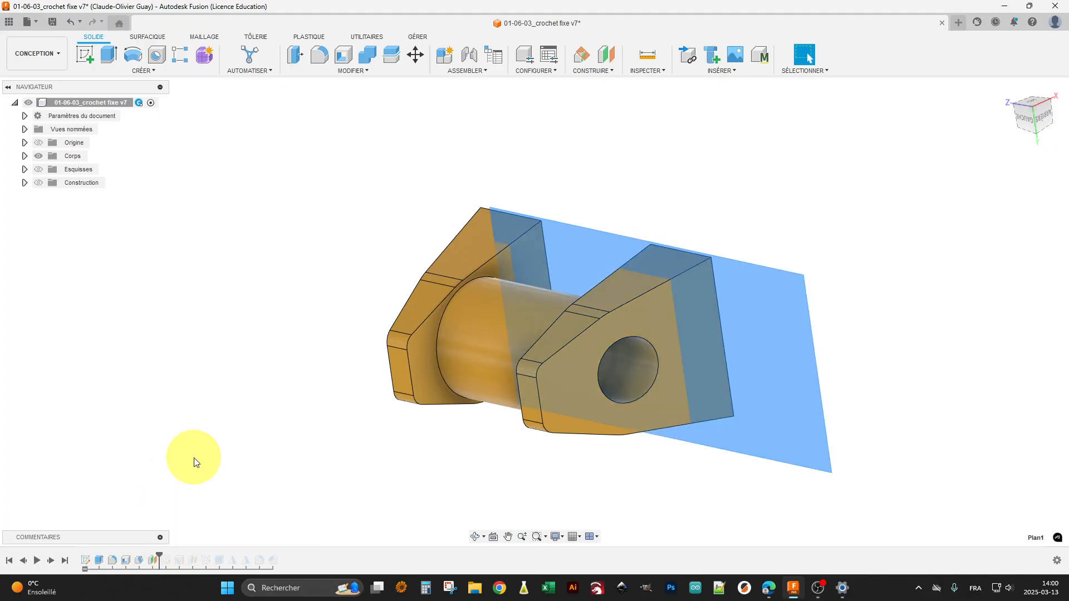
middle_click_drag(143, 401, 262, 449, "shift")
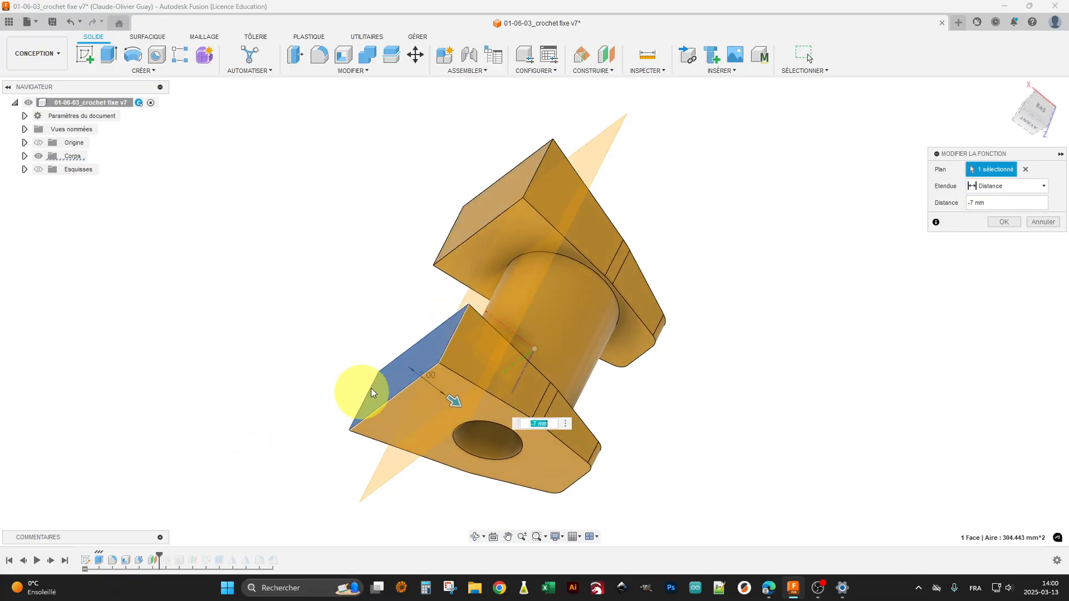
middle_click_drag(427, 426, 358, 406, "shift")
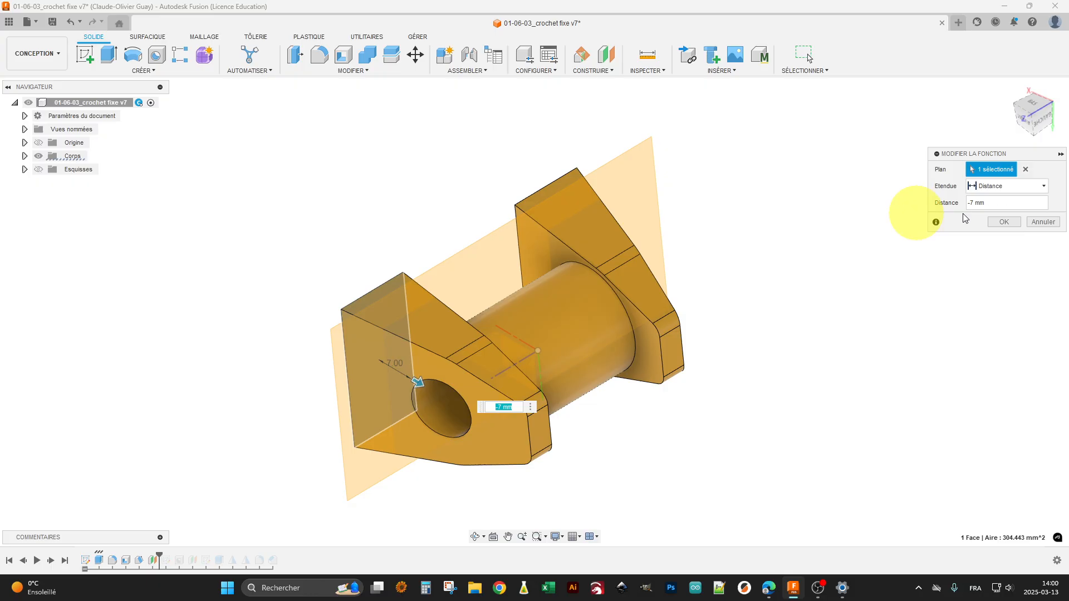
left_click(1005, 222)
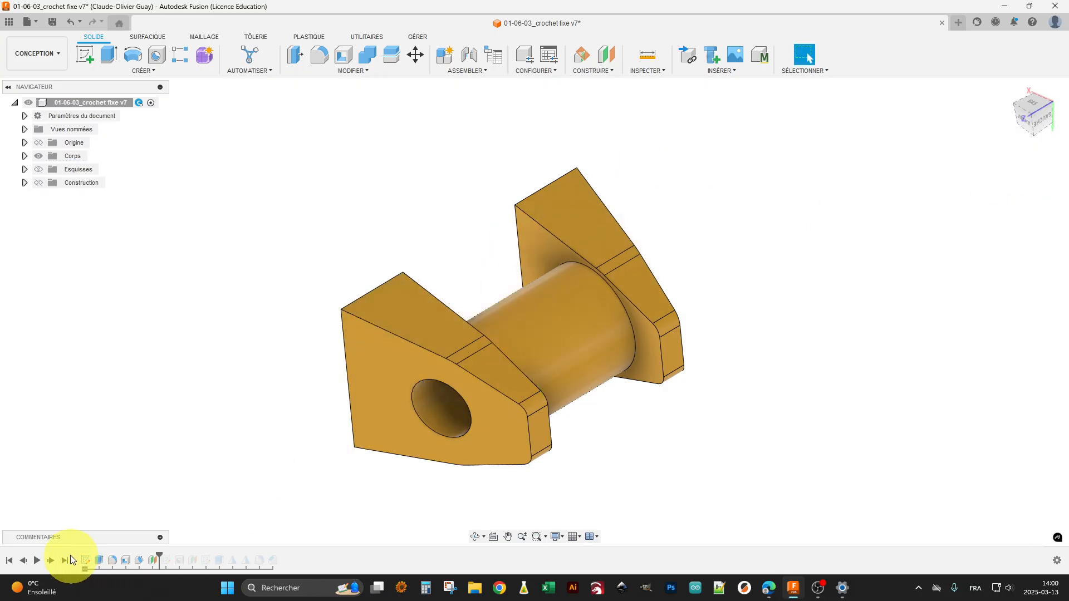
Step: Advance past the hole-position sketch, open it with the section display on, examine its points, dimensions and constraints, and finish the sketch
left_click(49, 561)
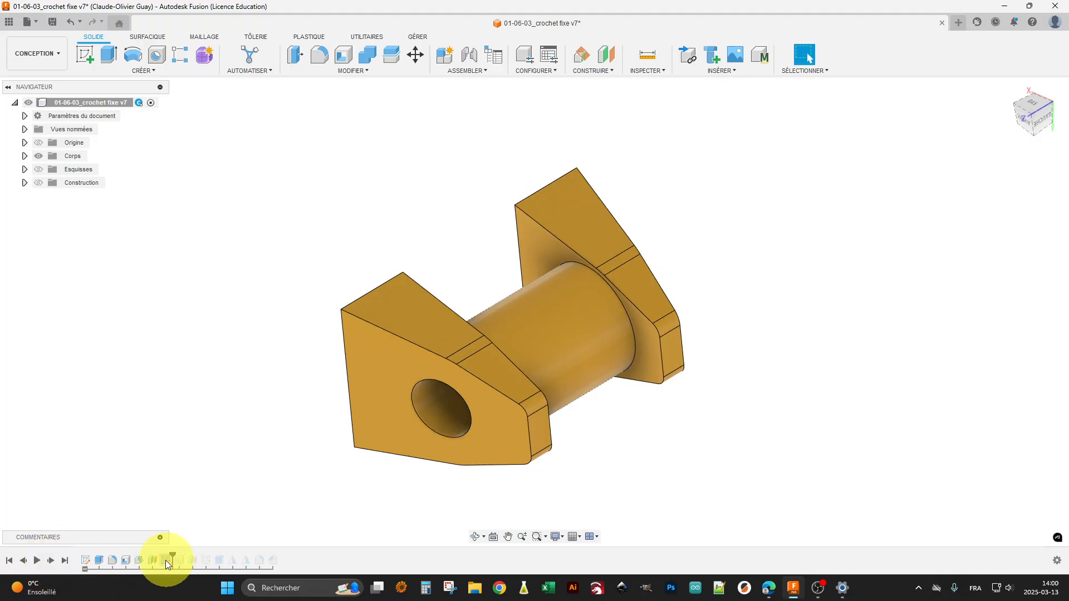
right_click(169, 562)
left_click(221, 435)
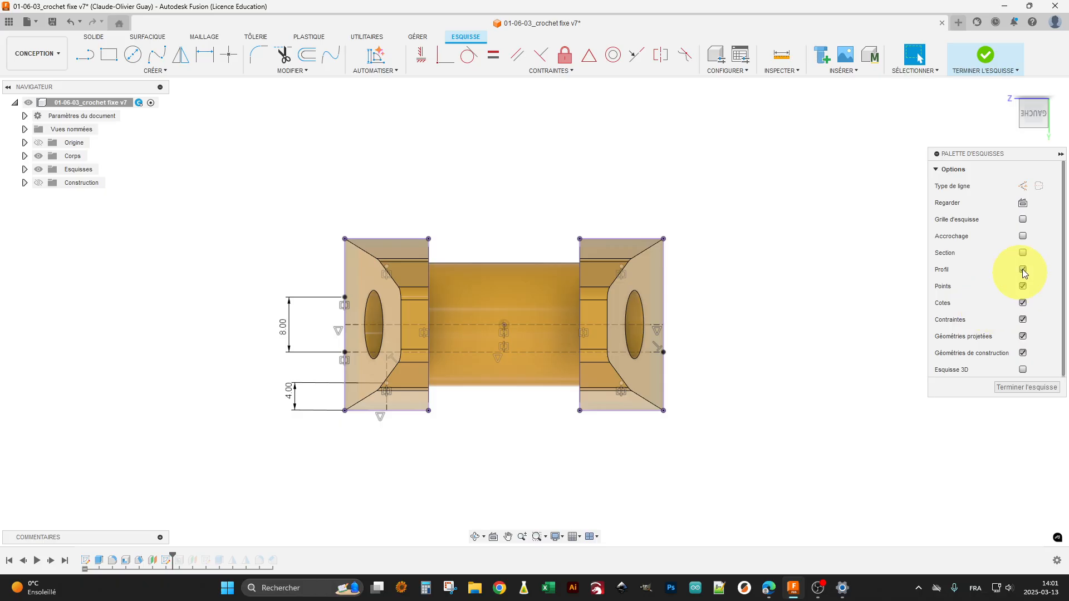
left_click(1024, 253)
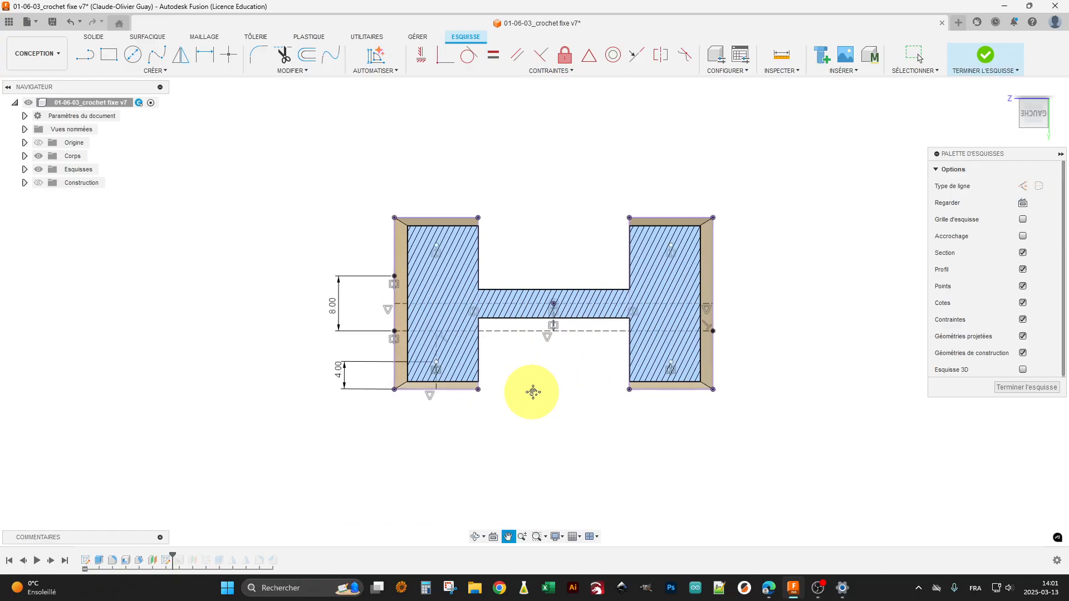
scroll(529, 390, "down", 2)
scroll(470, 389, "up", 5)
middle_click_drag(619, 367, 577, 396)
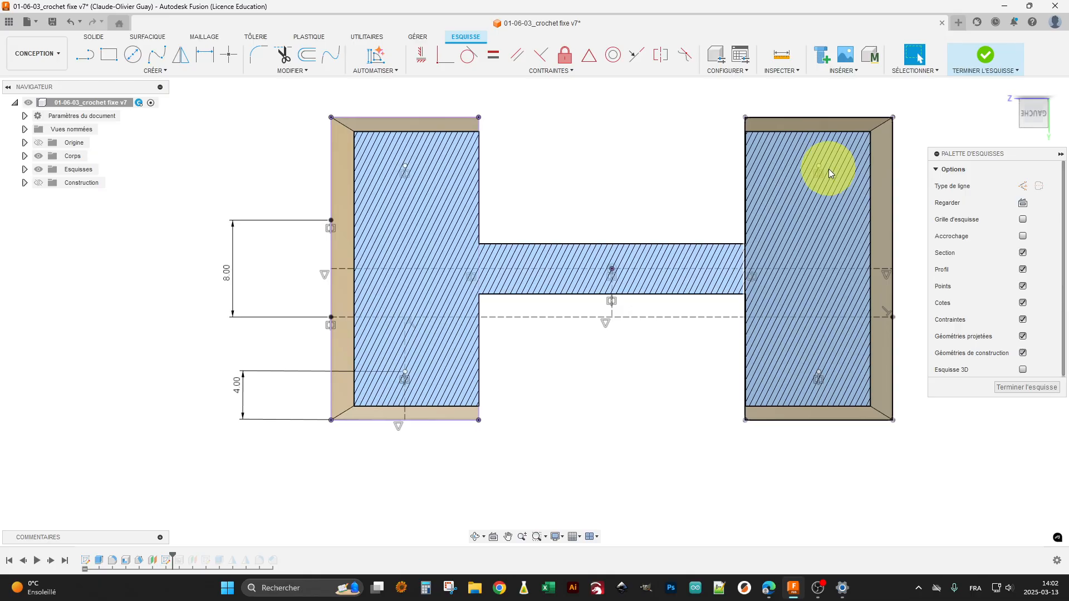
left_click(1006, 387)
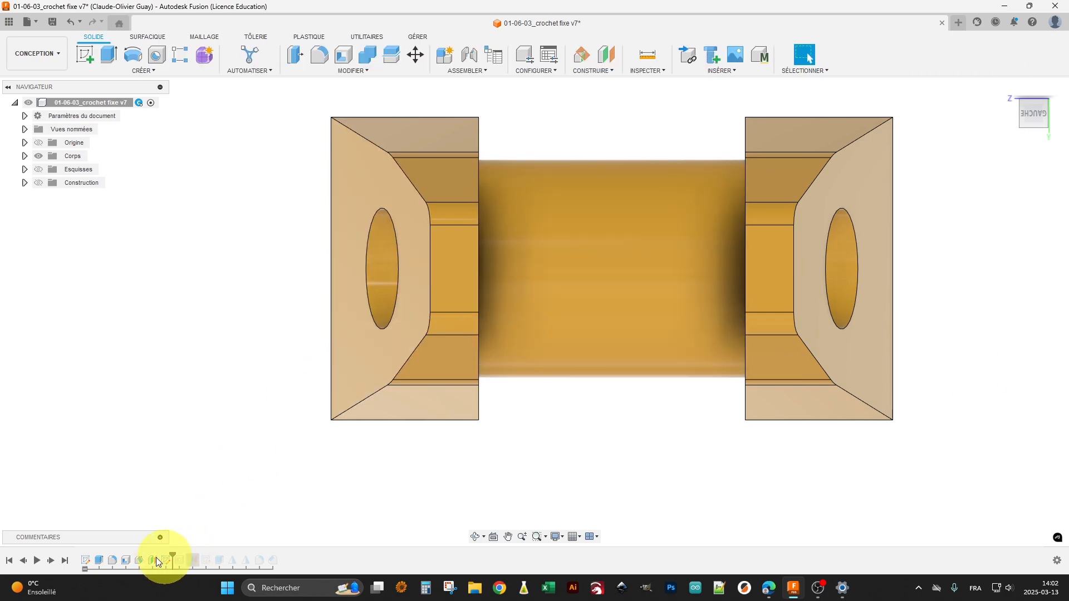
Step: Advance the design history past the hole feature, review its sketch points, counterbore shape and fastener settings from several angles, and close it unchanged
left_click_drag(171, 554, 184, 556)
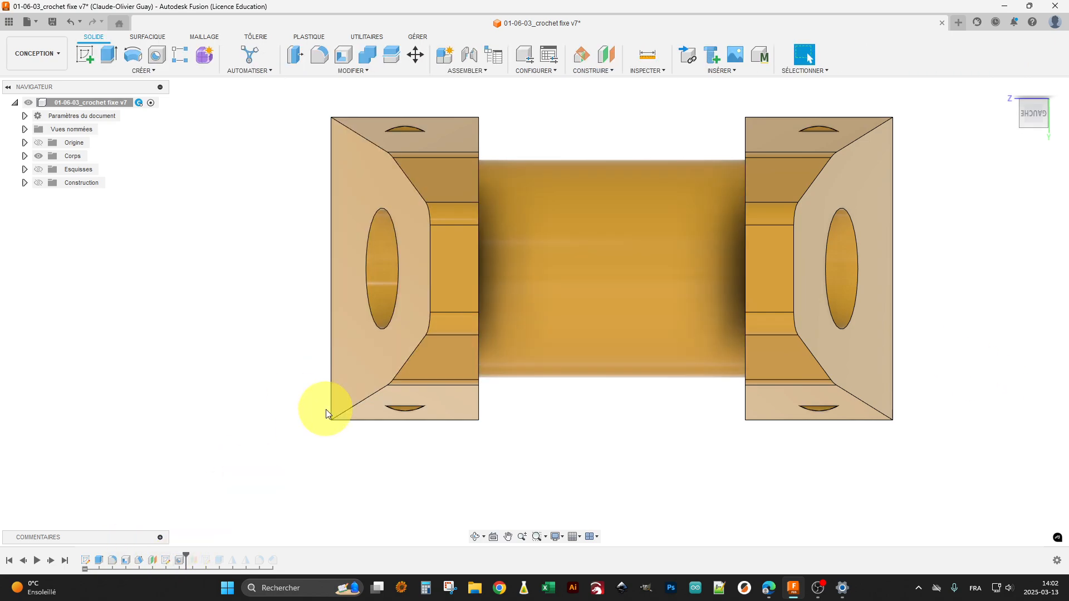
middle_click_drag(326, 410, 363, 419, "shift")
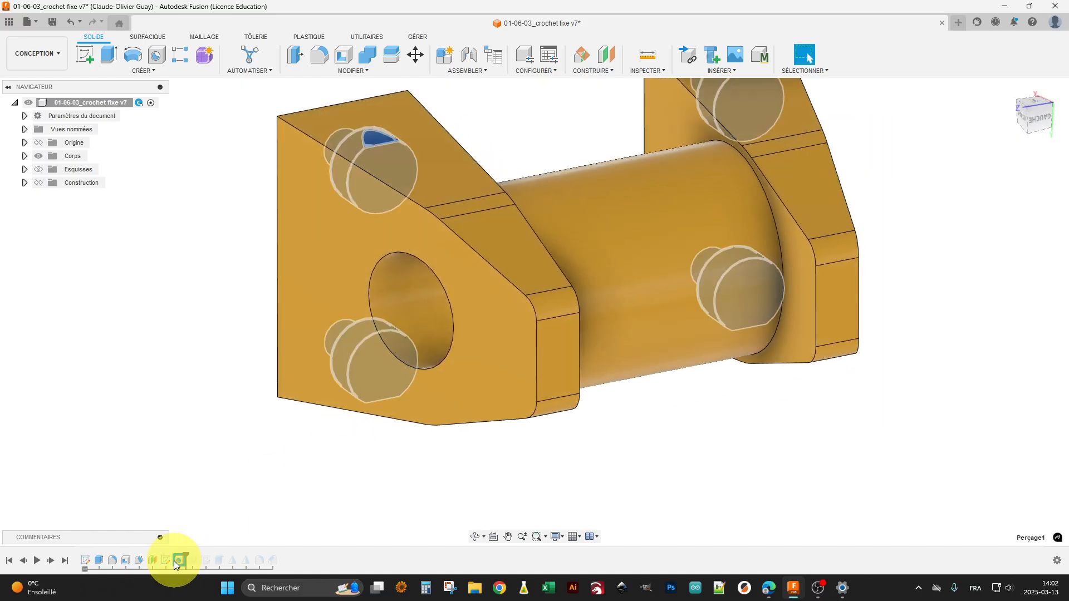
right_click(177, 561)
left_click(253, 457)
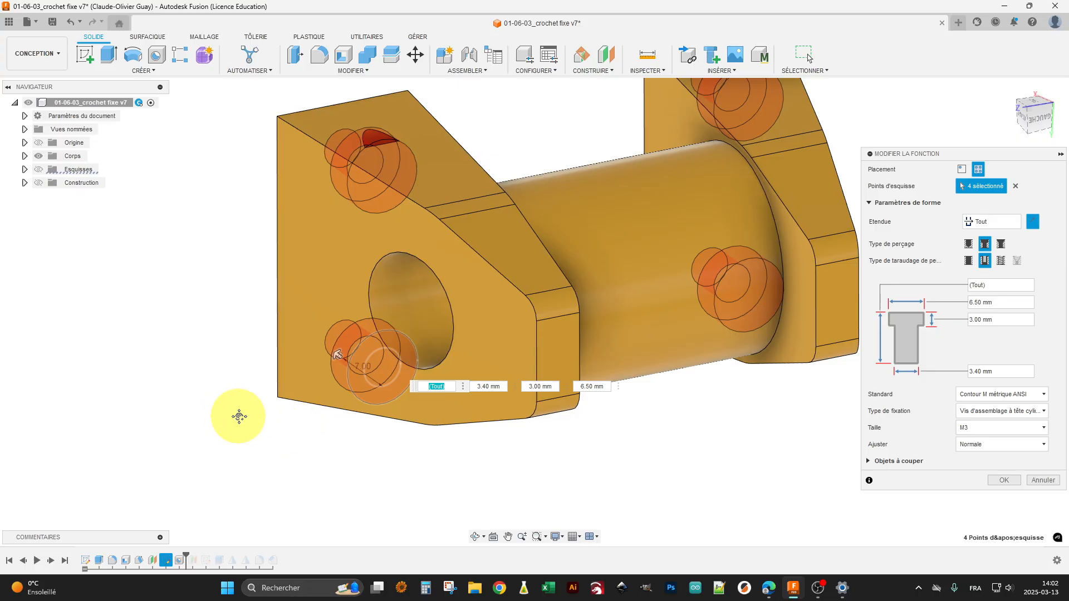
mouse_move(238, 416)
middle_mouse_down()
mouse_move(294, 408)
mouse_move(256, 420)
middle_mouse_up()
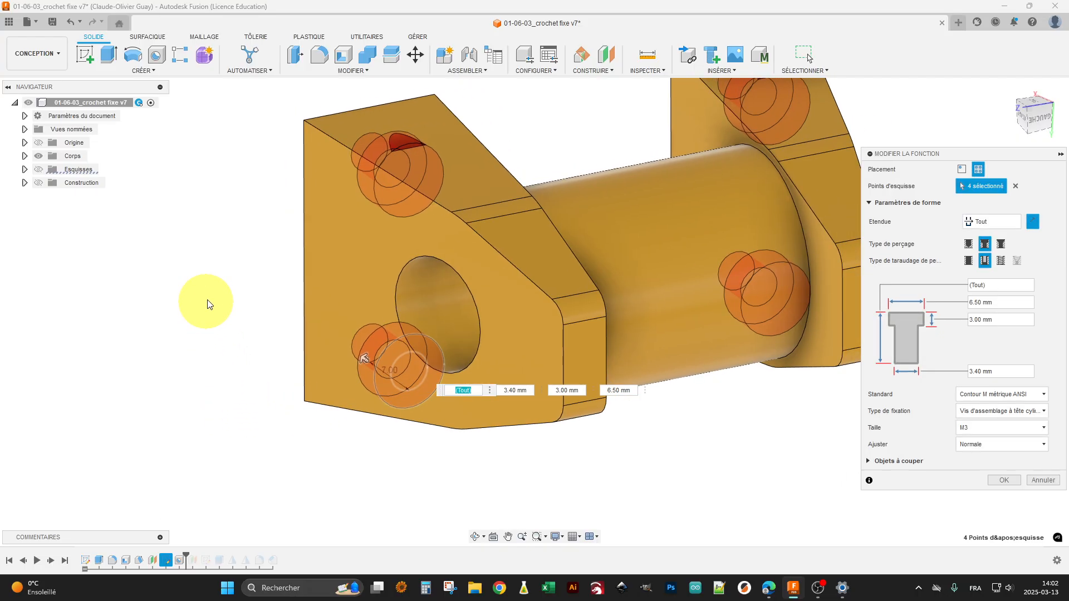
middle_click_drag(208, 303, 247, 343, "shift")
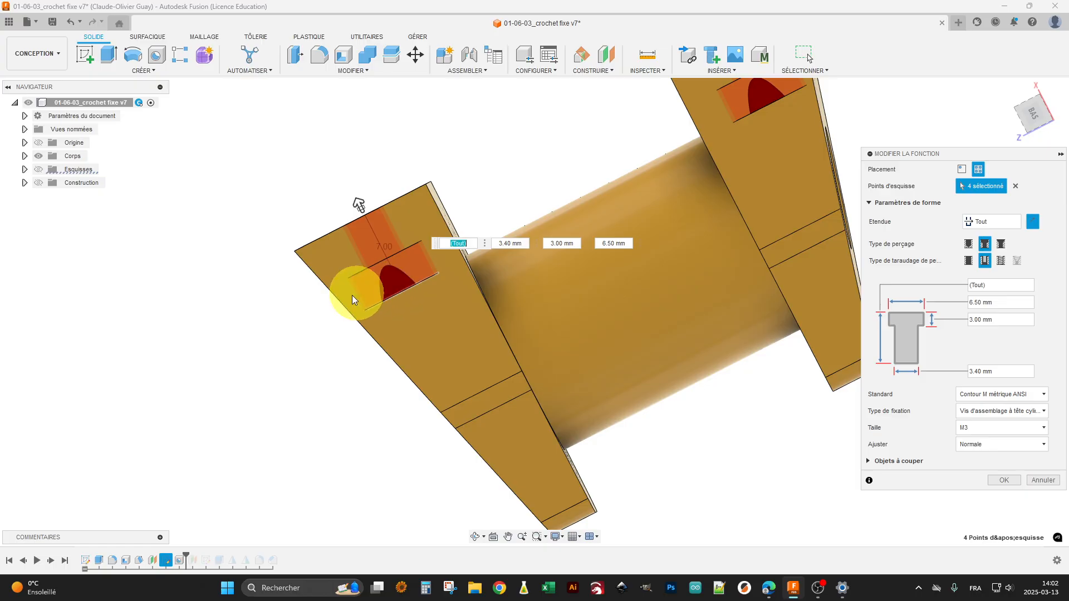
middle_click_drag(257, 377, 292, 316, "shift")
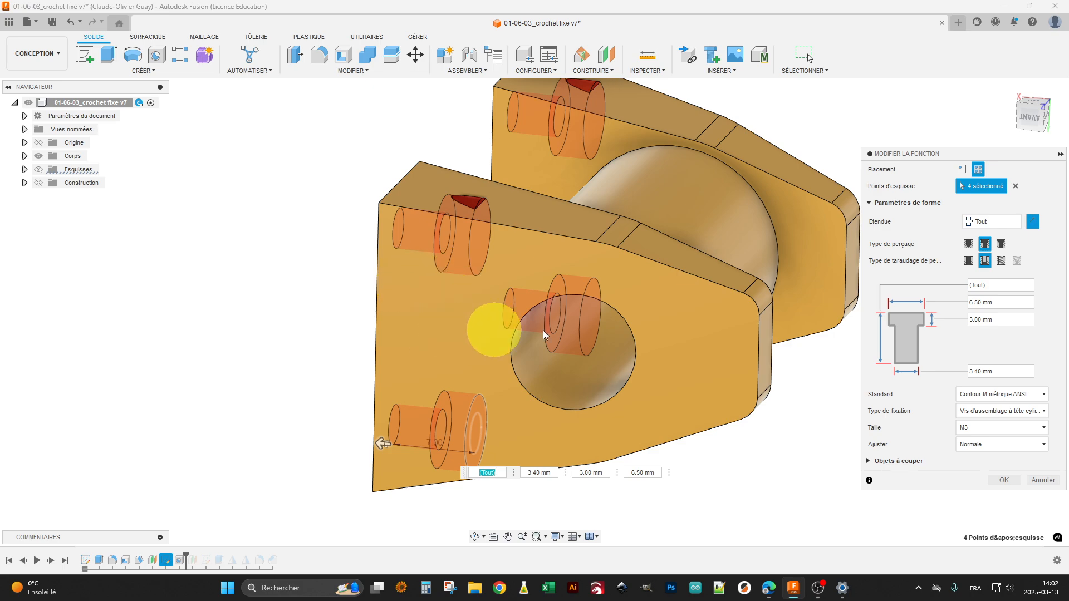
left_click(1005, 480)
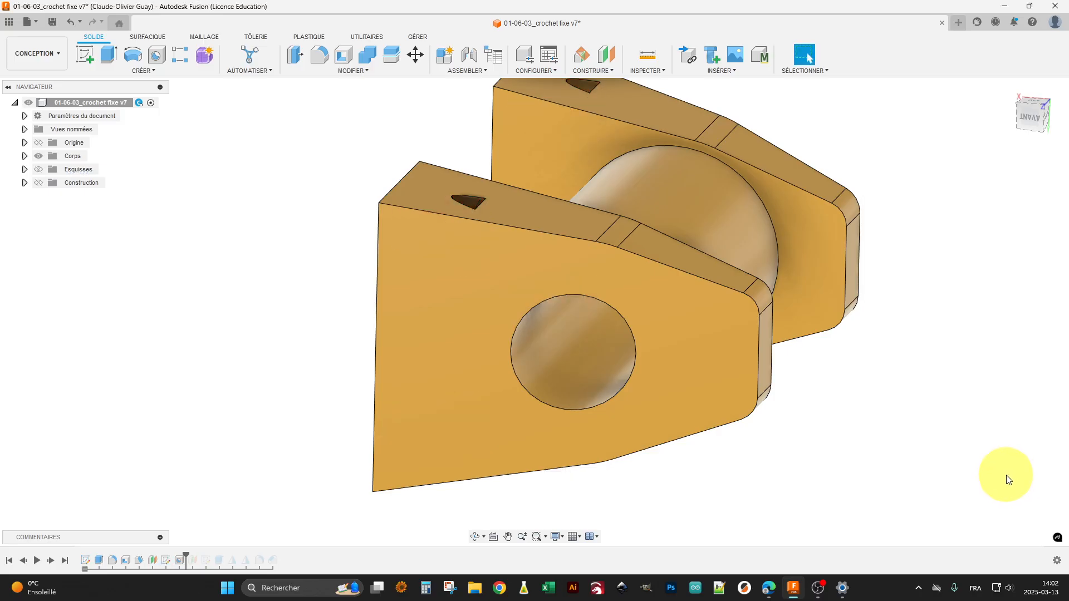
middle_click_drag(878, 399, 854, 387, "shift")
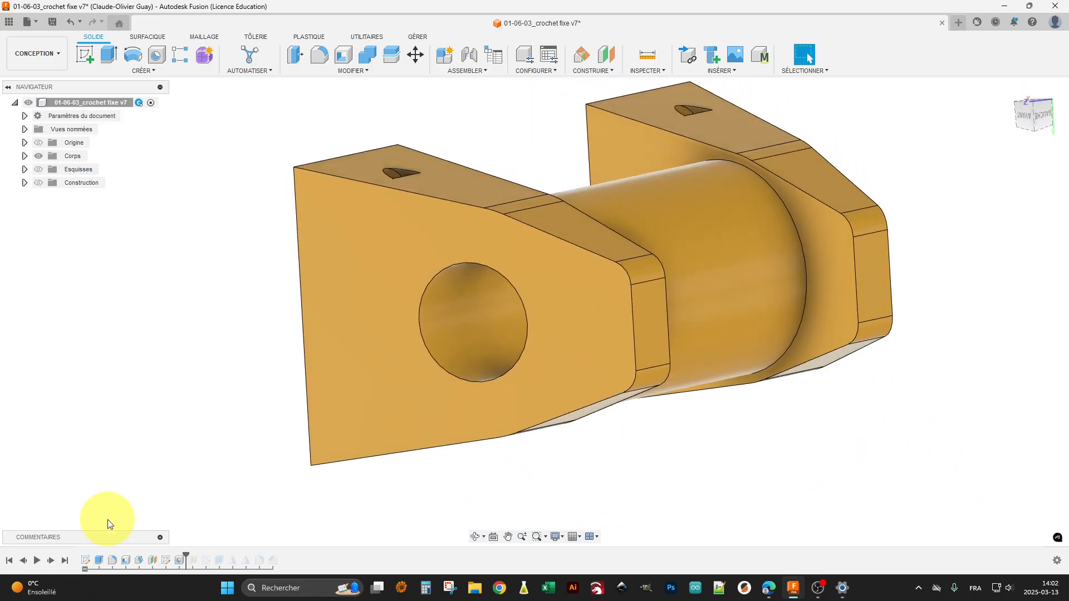
Step: Advance the design history past the second offset plane, review its reference face in the counterbore and its distance, and close it without changes
left_click(52, 559)
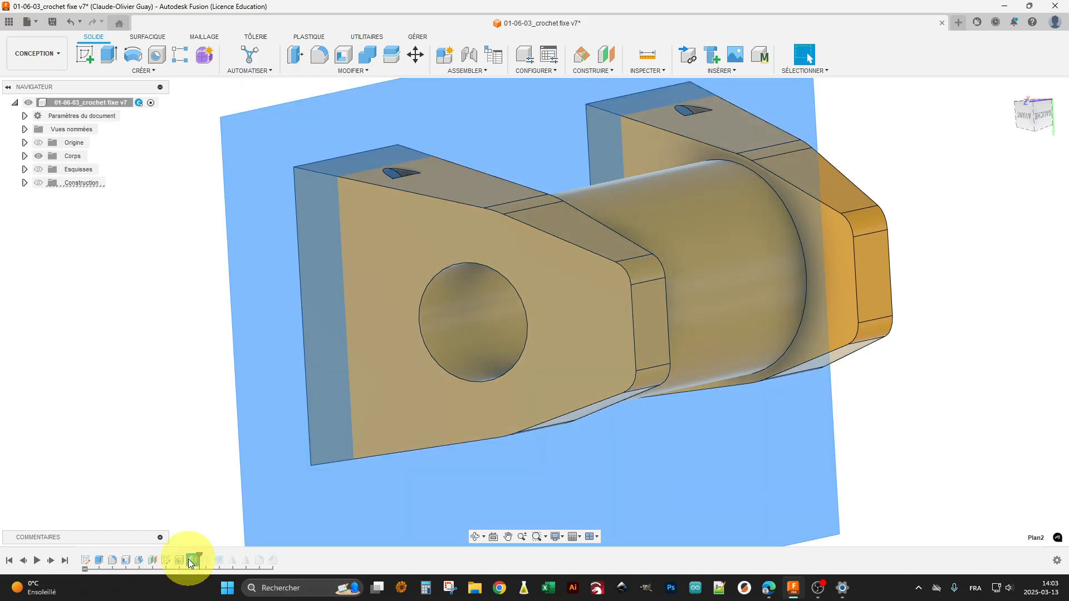
right_click(190, 561)
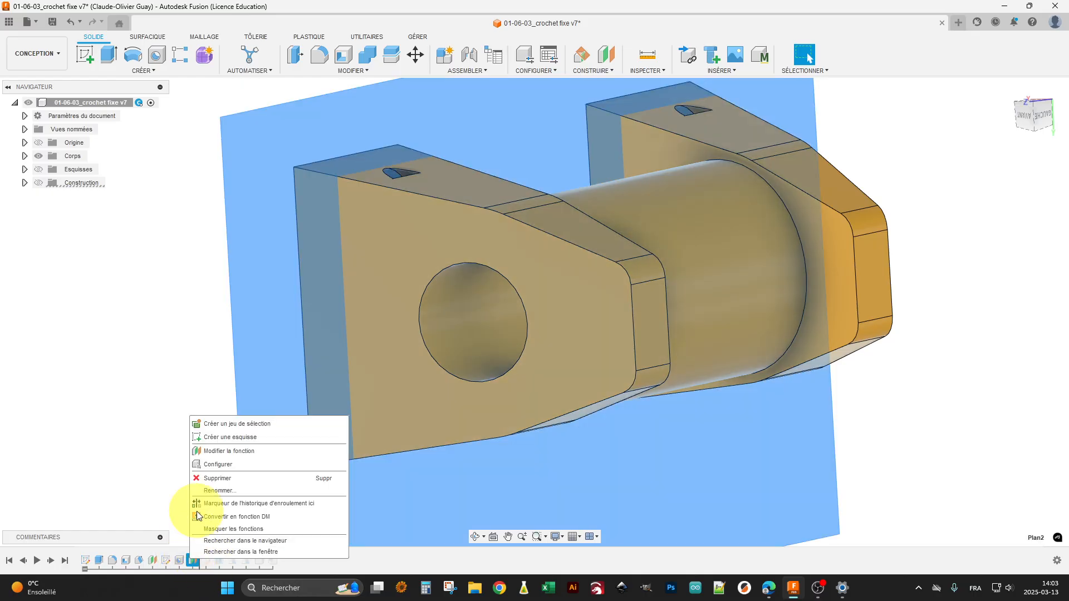
left_click(247, 451)
middle_click_drag(235, 316, 181, 191, "shift")
scroll(343, 499, "up", 5)
middle_click_drag(333, 522, 269, 269)
scroll(317, 329, "down", 3)
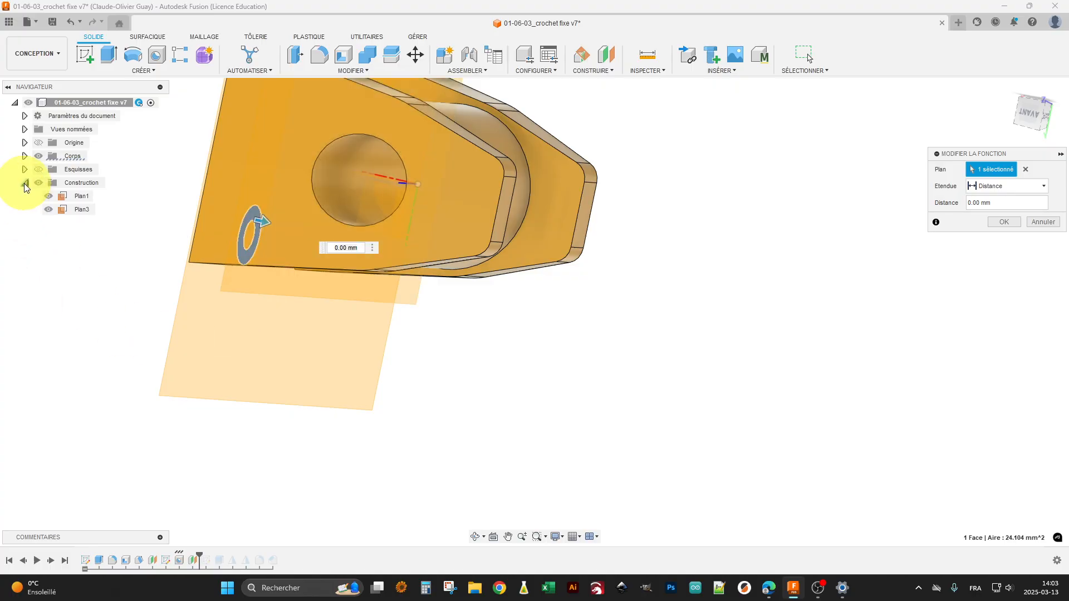
middle_click_drag(100, 306, 229, 387)
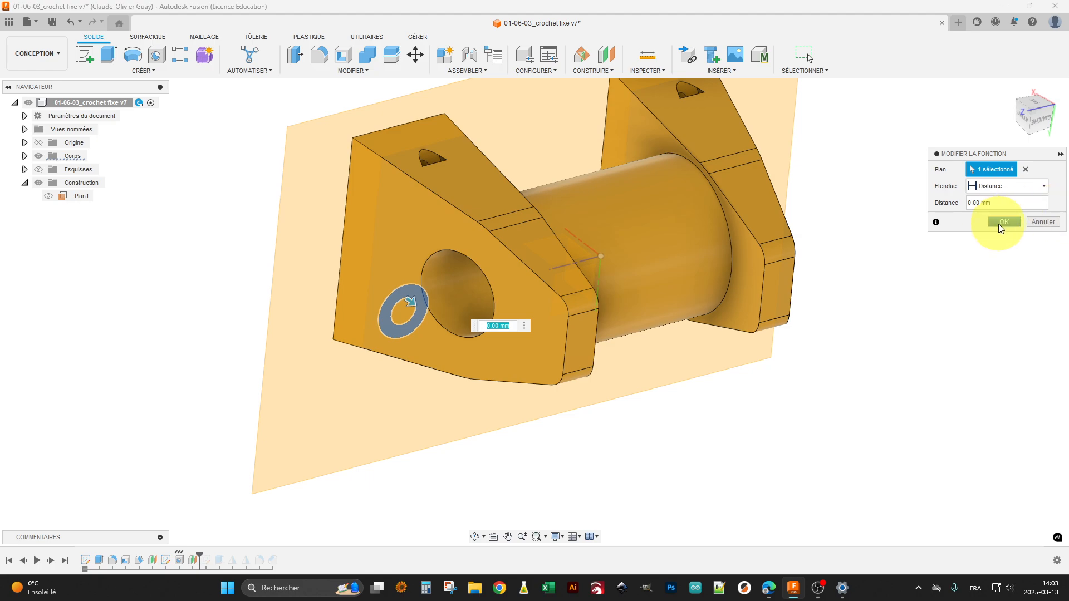
left_click(1002, 222)
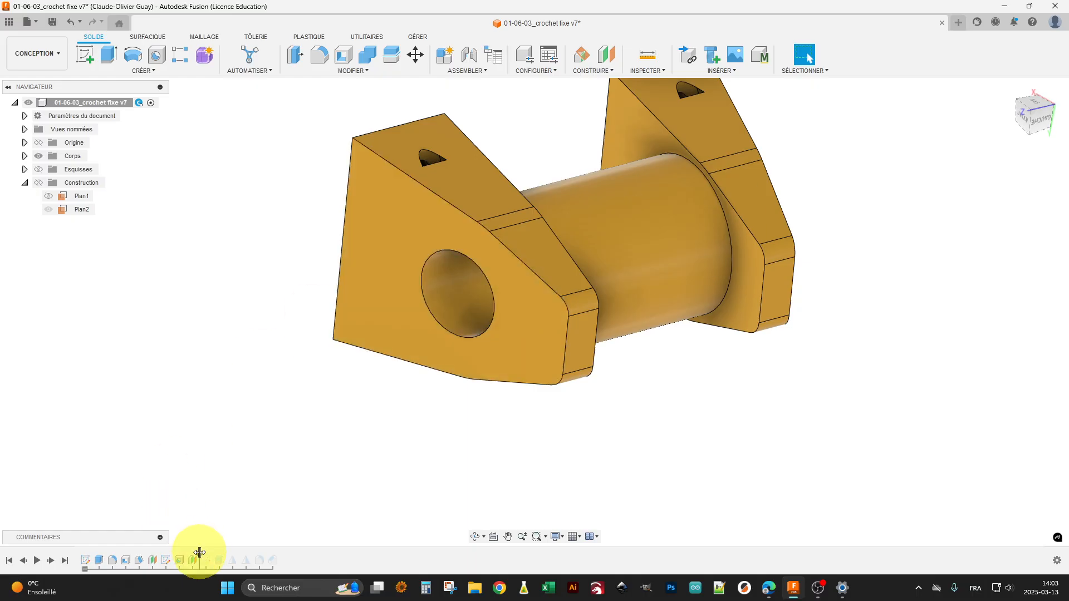
Step: Open the sketch around the corner counterbore with the section display on, examine its lines and constraints, and finish the sketch
right_click(204, 561)
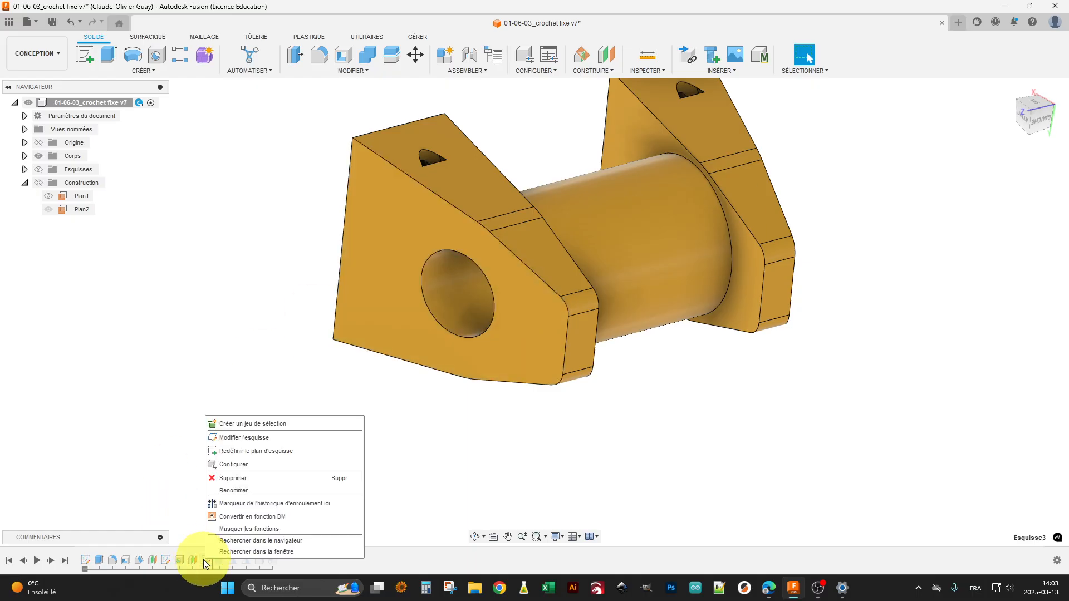
left_click(267, 437)
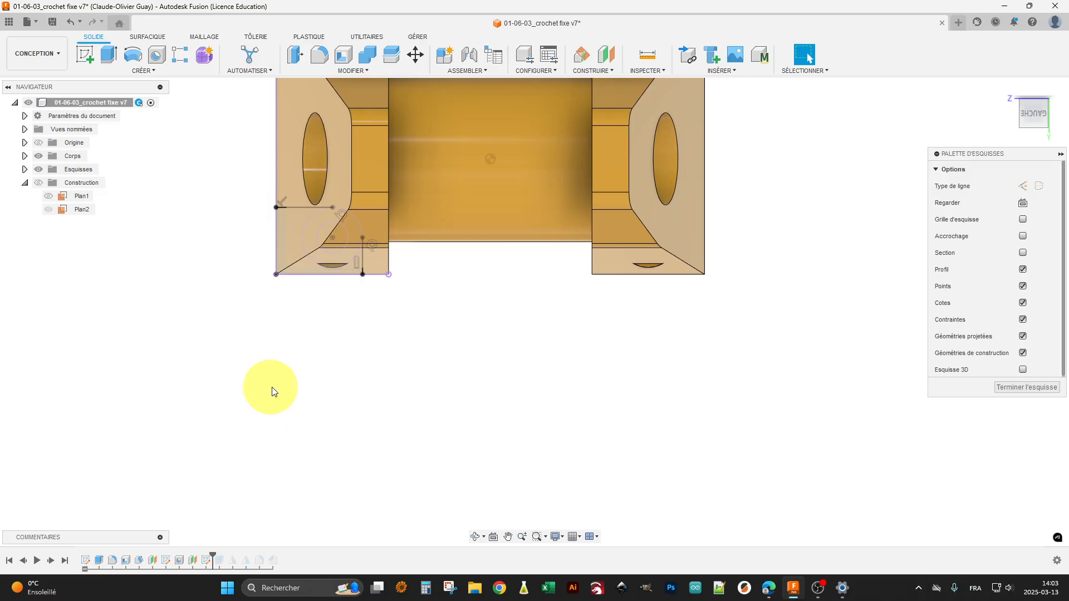
left_click(1023, 253)
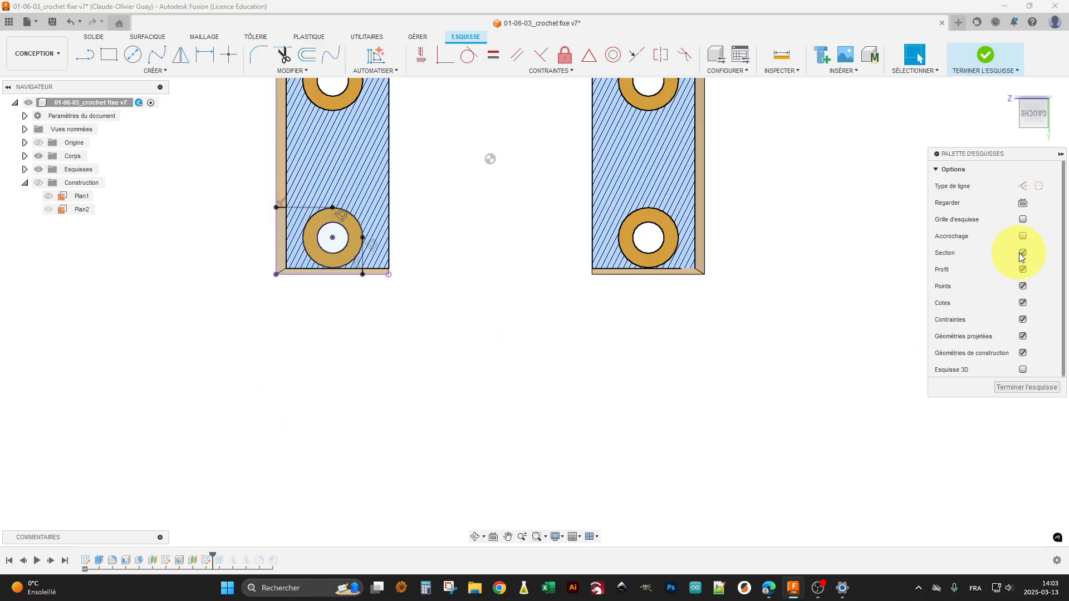
scroll(391, 208, "up", 2)
middle_click_drag(207, 234, 399, 296)
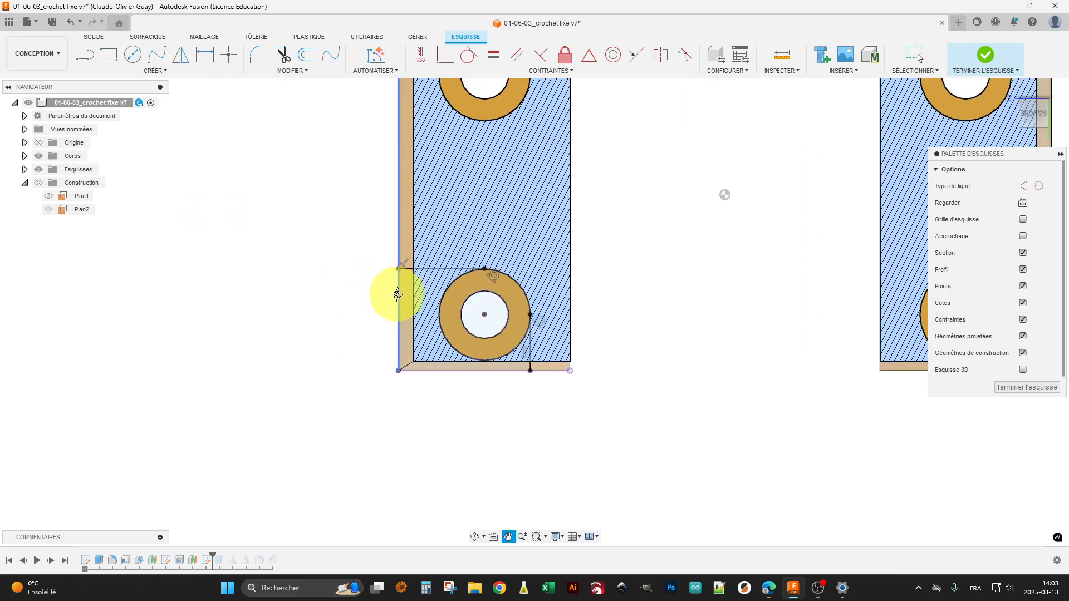
scroll(469, 305, "up", 5)
middle_click_drag(660, 406, 656, 359)
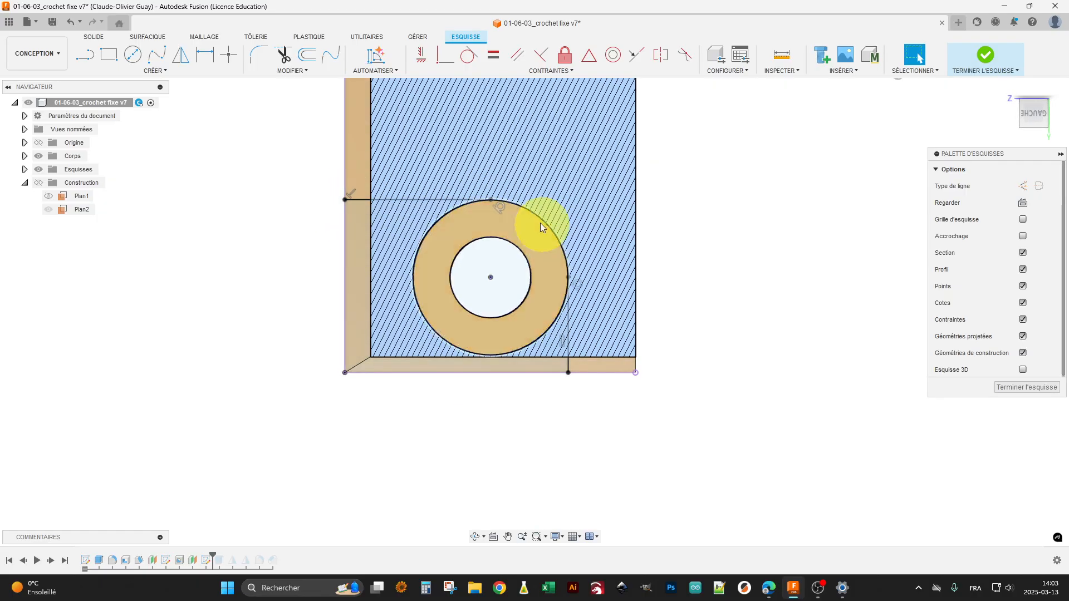
left_click(1024, 389)
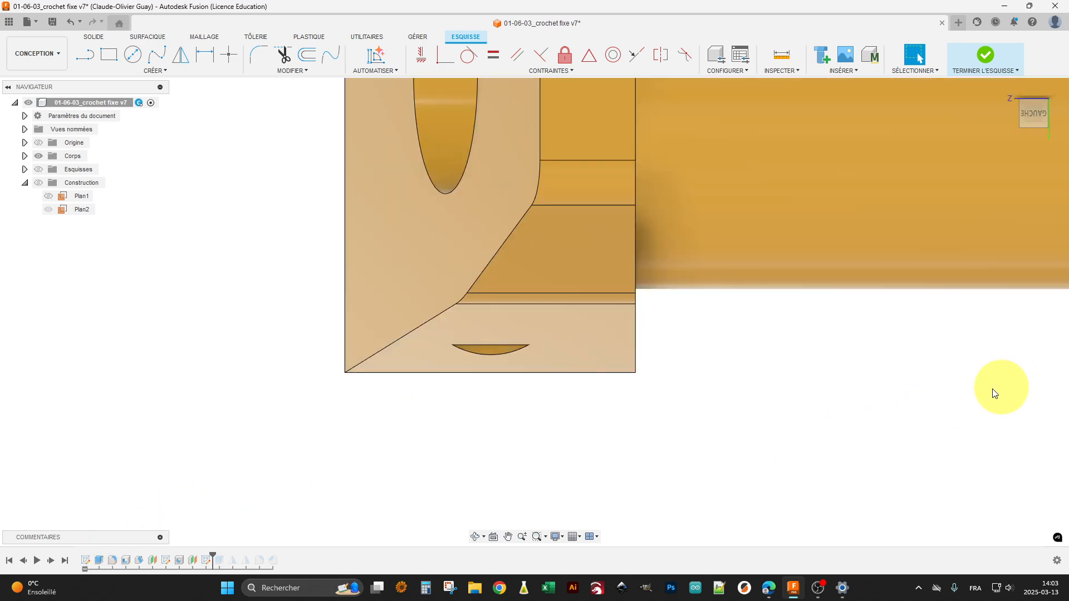
Step: Advance the design history past the extruded cut and examine the pocket it opens around the corner hole
left_click(52, 561)
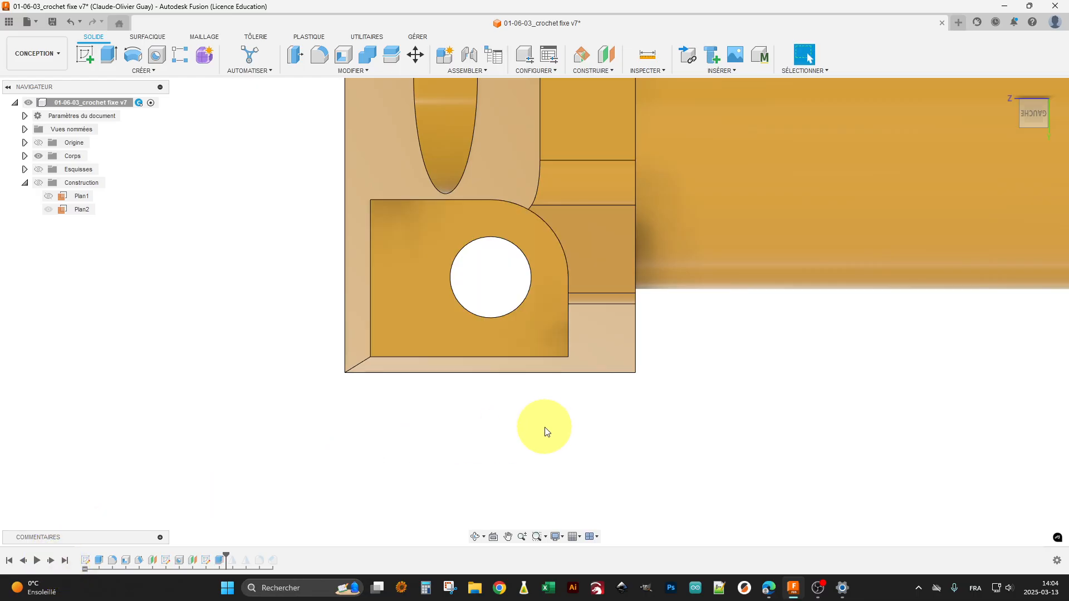
mouse_move(544, 429)
middle_mouse_down("shift")
mouse_move(521, 430)
mouse_move(534, 413)
mouse_move(549, 420)
middle_mouse_up("shift")
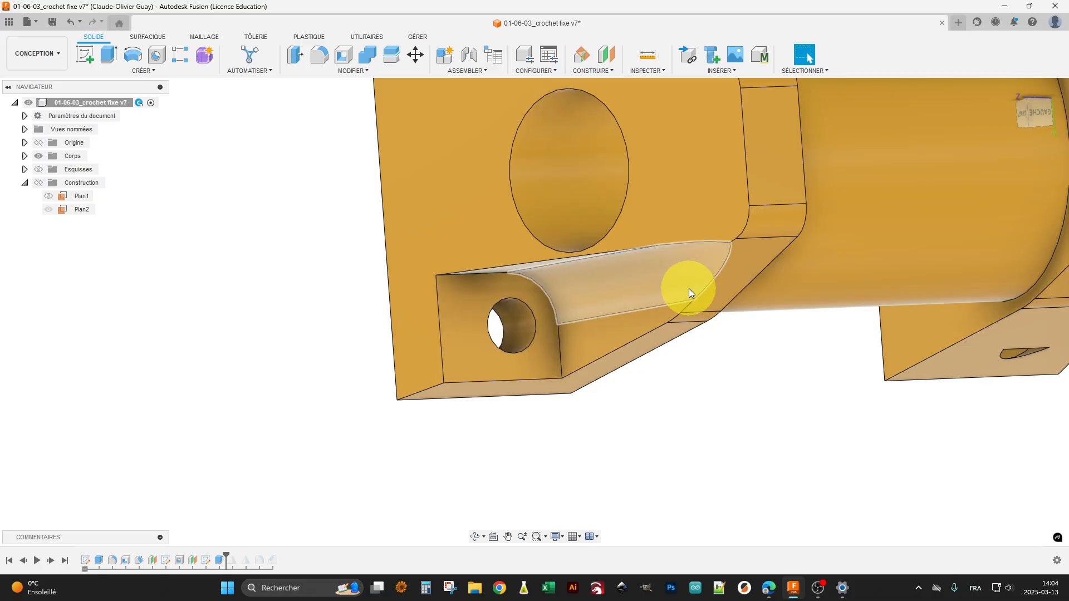
scroll(686, 405, "down", 5)
mouse_move(704, 398)
middle_mouse_down("shift")
mouse_move(707, 442)
mouse_move(750, 352)
mouse_move(752, 401)
mouse_move(697, 411)
middle_mouse_up("shift")
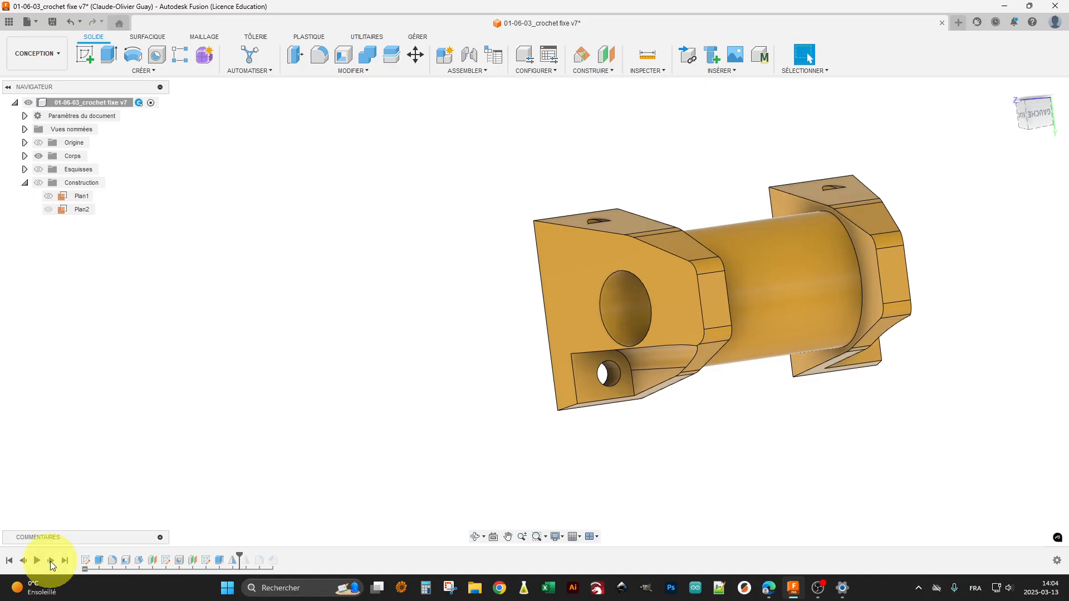
Step: Select the first mirror feature in the design history and examine the mirrored pocket on the opposite block
middle_click_drag(485, 477, 631, 470, "shift")
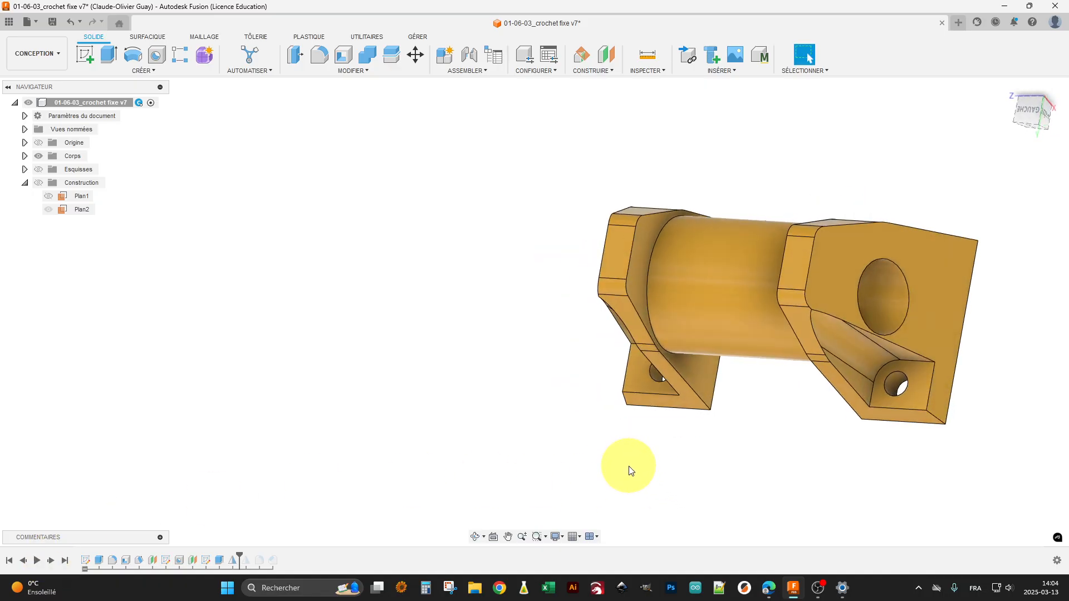
left_click(233, 561)
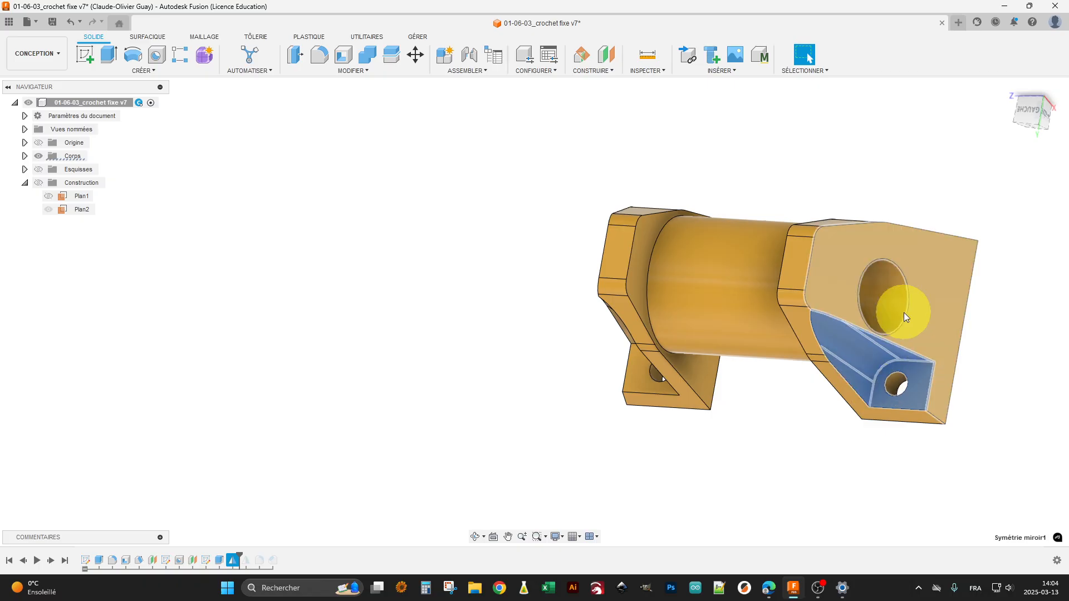
Step: Advance the design history past the second mirror feature, select it, and examine the mirrored pockets on both end blocks
left_click_drag(239, 554, 243, 554)
left_click(249, 563)
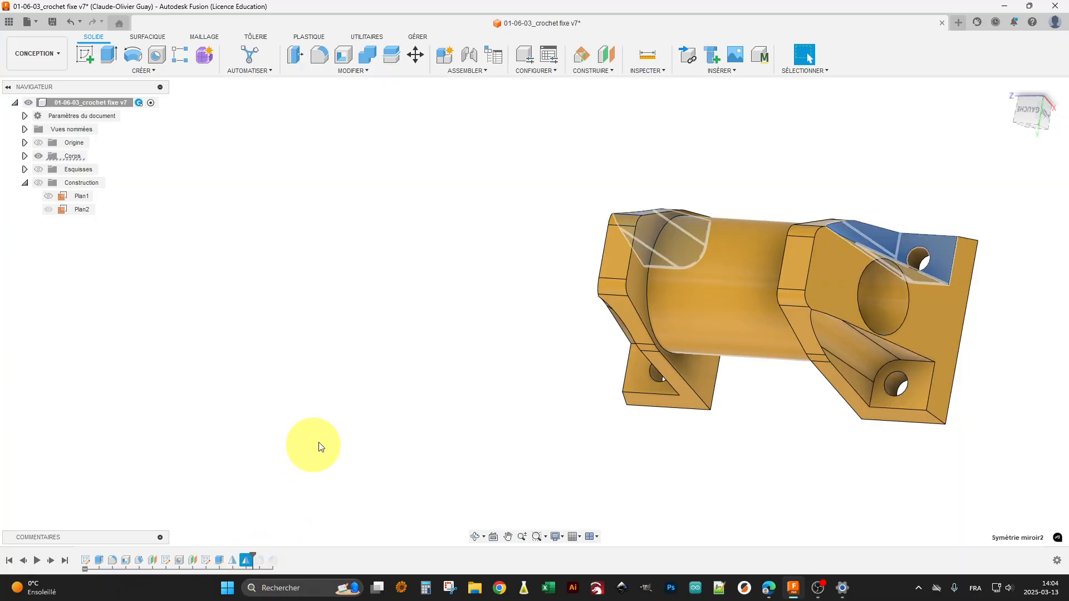
middle_click_drag(425, 374, 472, 393, "shift")
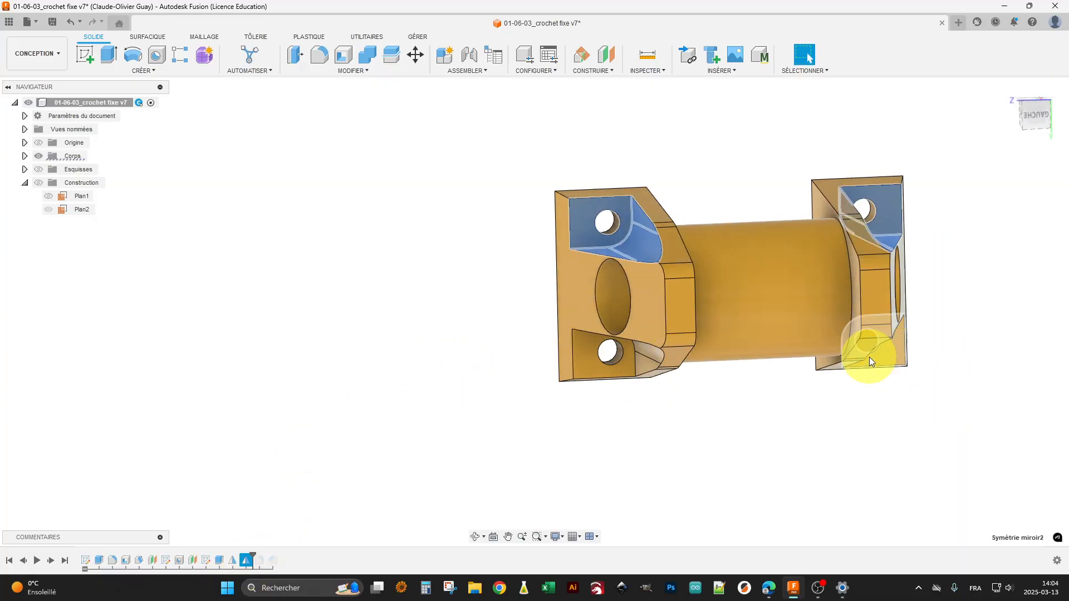
middle_click_drag(756, 397, 737, 441, "shift")
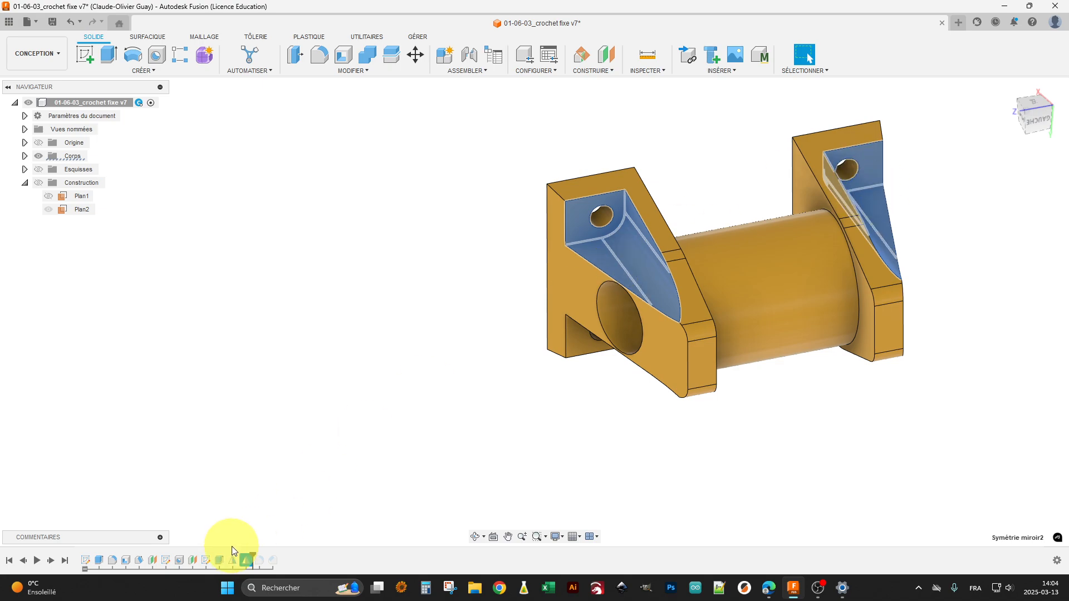
Step: Open the second mirror feature for editing, review its two source features and symmetry plane, and close it without changes
right_click(246, 561)
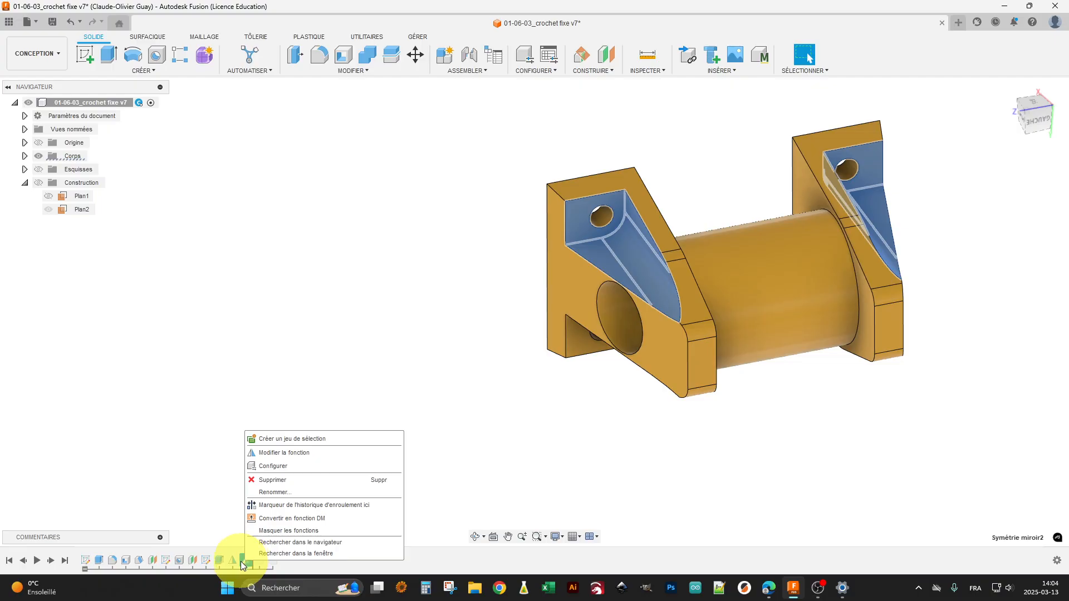
left_click(296, 454)
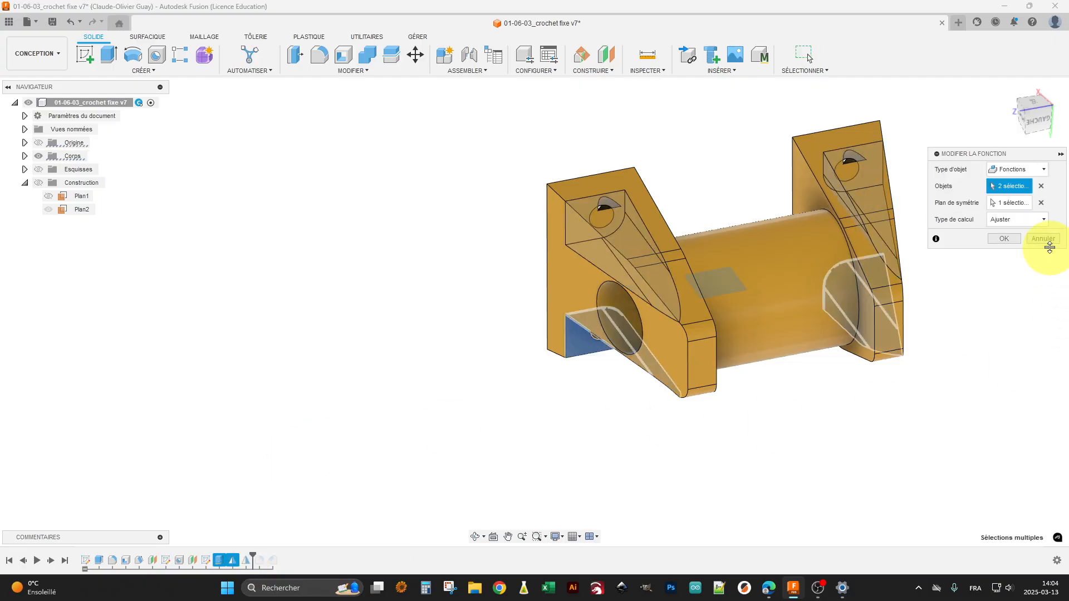
middle_click_drag(802, 404, 725, 416)
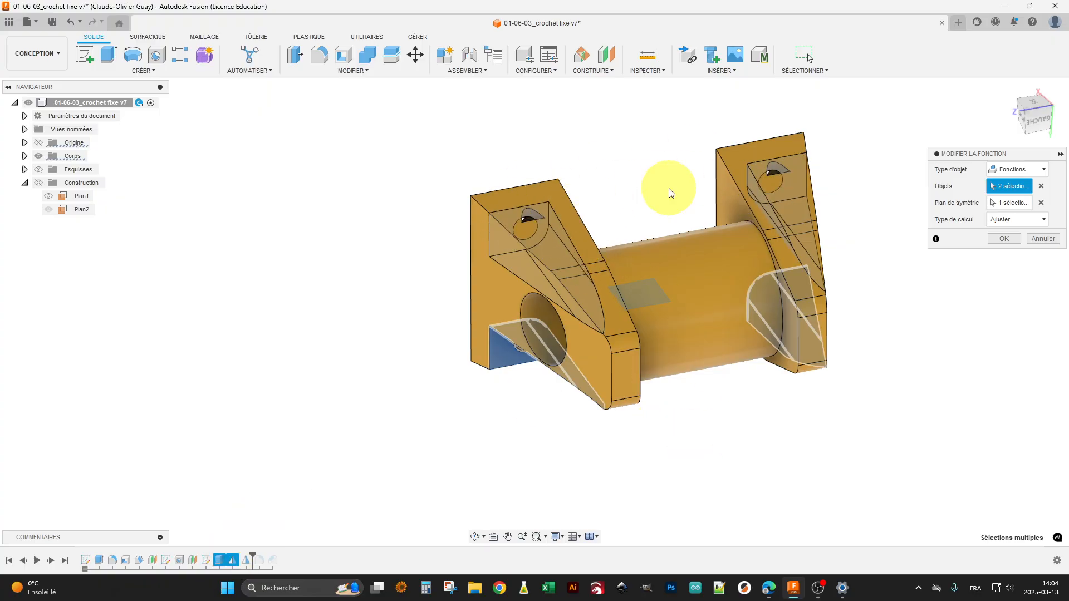
left_click(1001, 240)
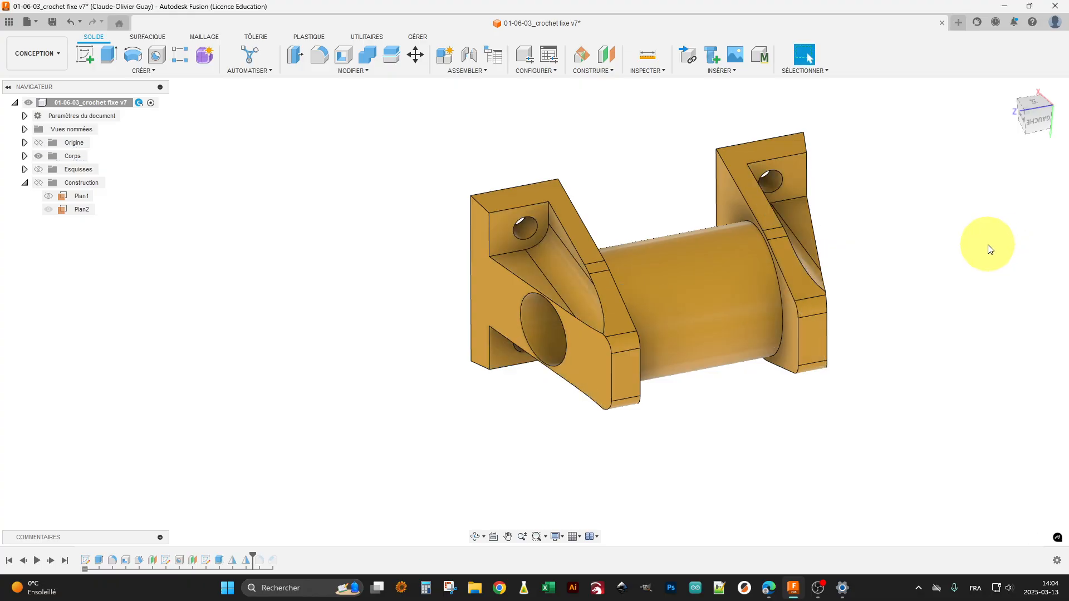
Step: Advance the design history past the last two features to its end and examine the rounded edges of the finished hook
left_click(50, 561)
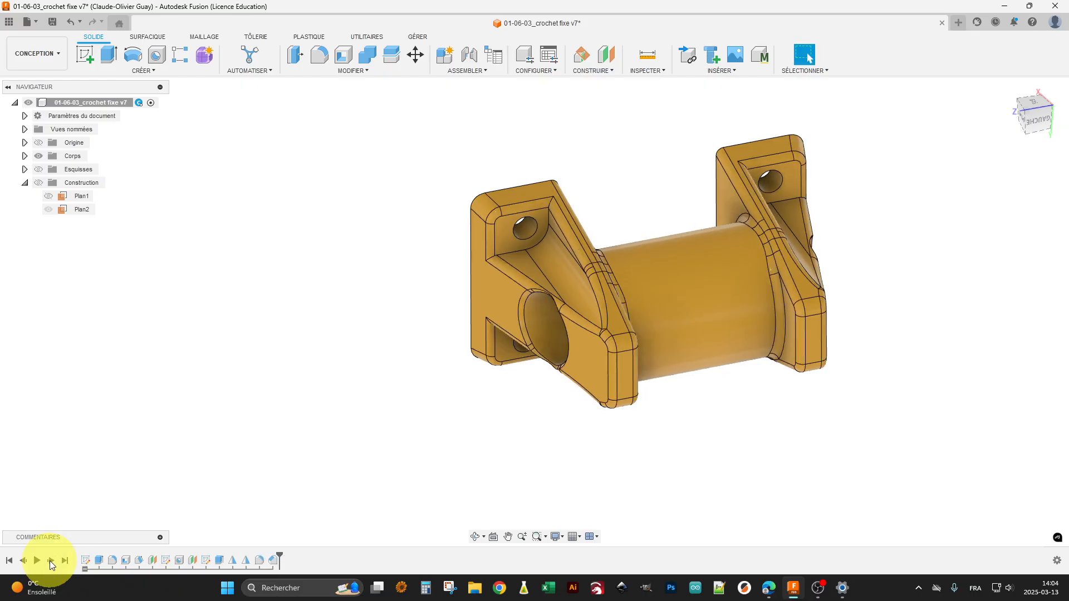
middle_click_drag(441, 459, 506, 453, "shift")
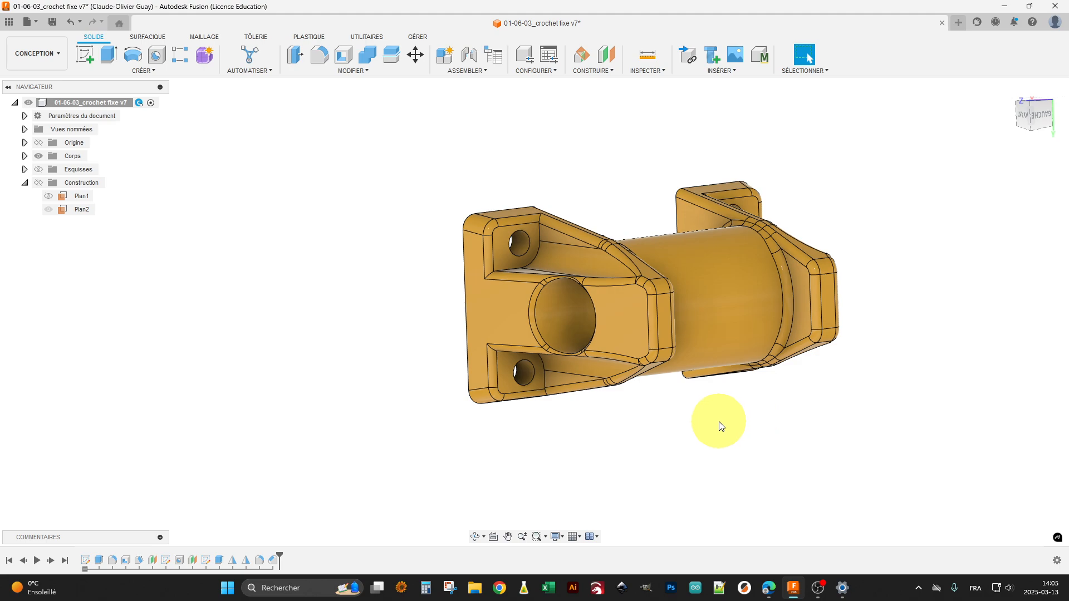
middle_click_drag(697, 406, 697, 432, "shift")
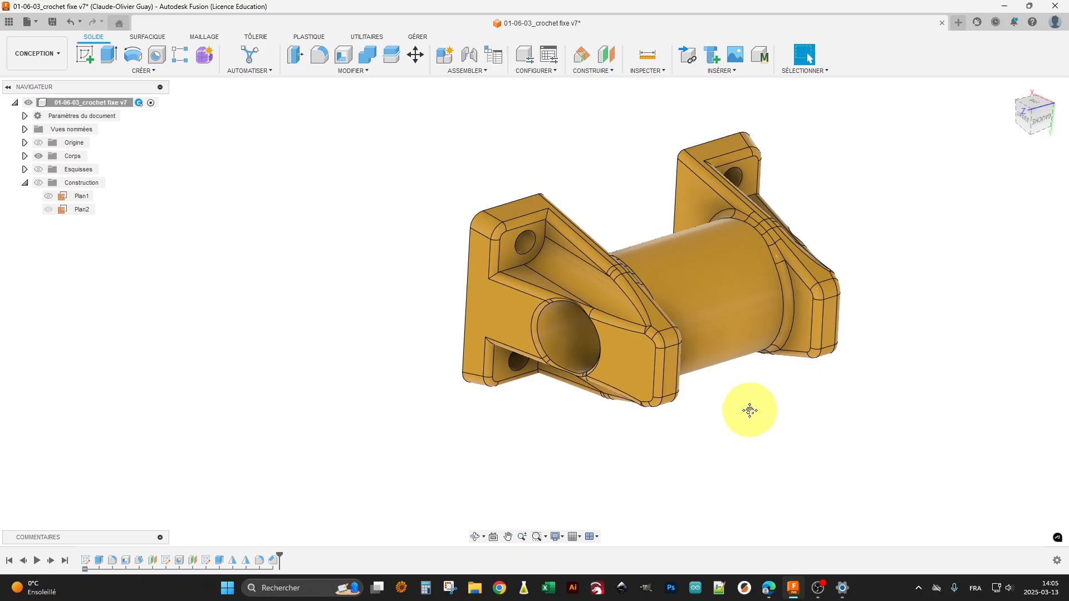
middle_click_drag(750, 410, 640, 427)
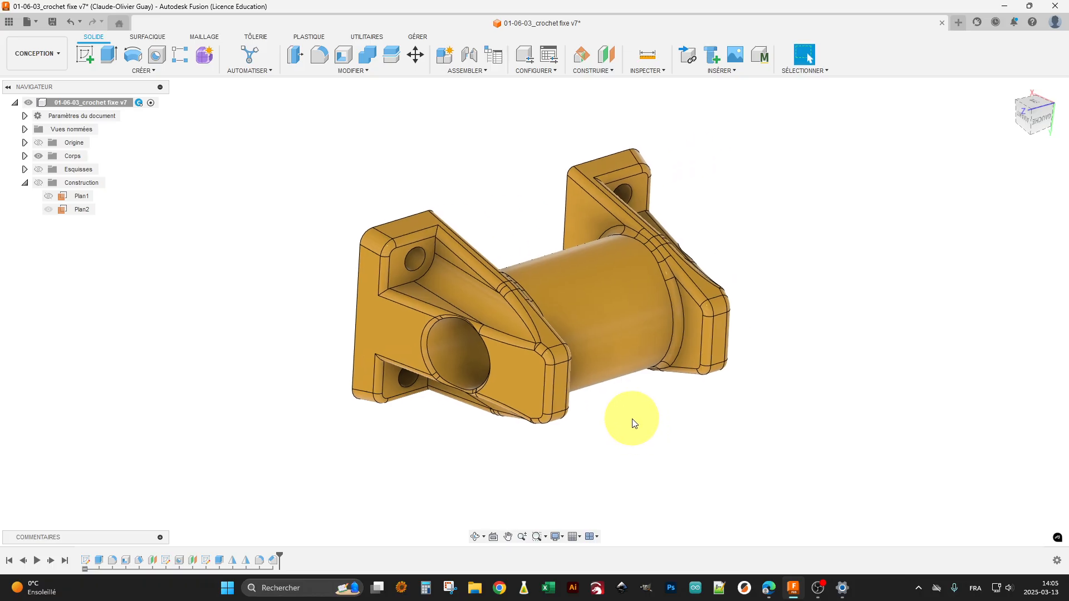